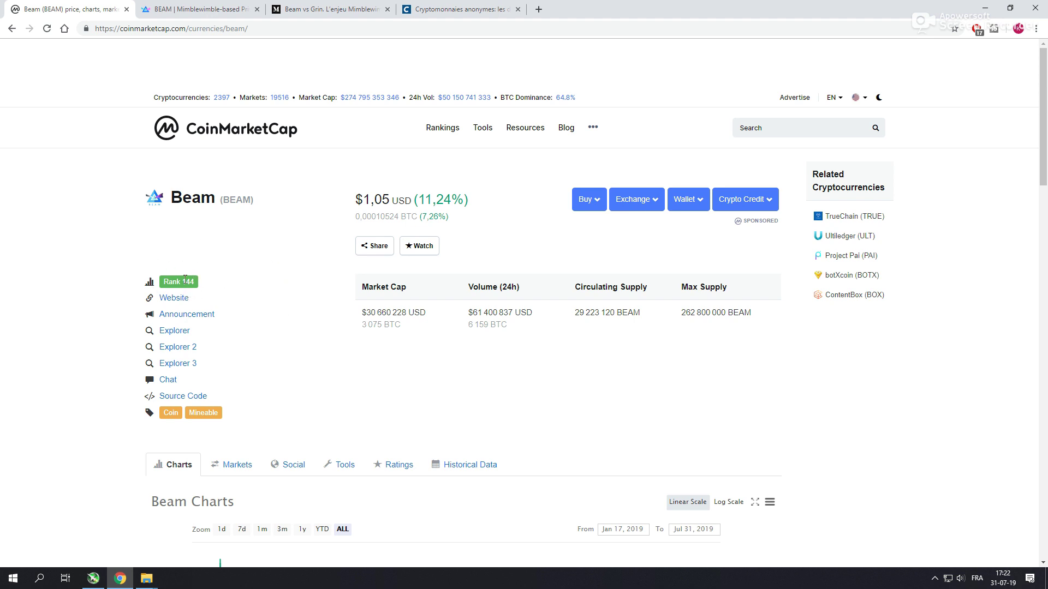
# - Review Beam's market data and all-time price chart on its CoinMarketCap page
pyautogui.scroll(-2, 290, 339)
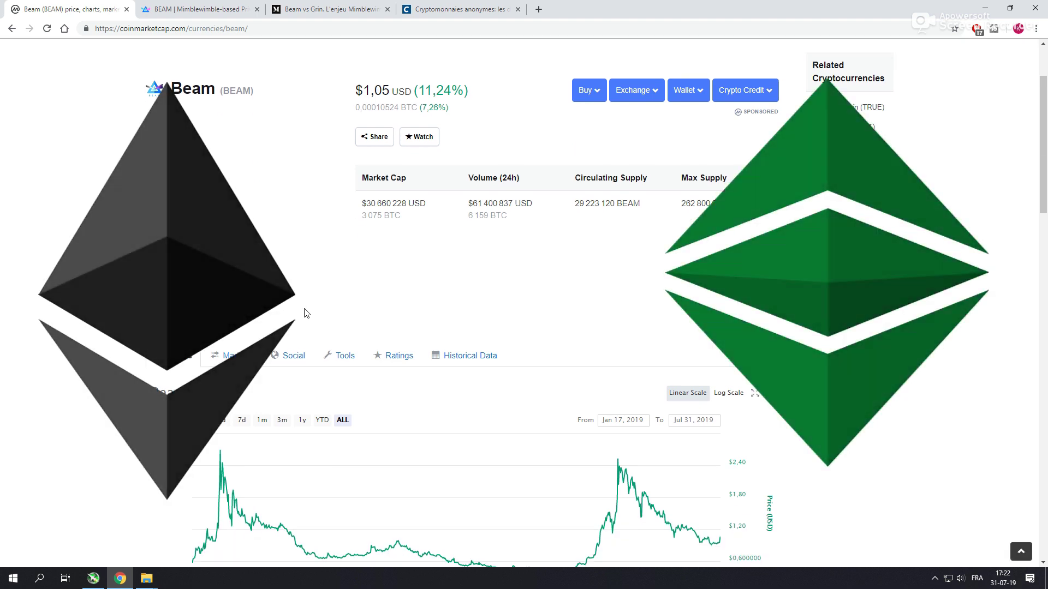
pyautogui.scroll(-1, 304, 313)
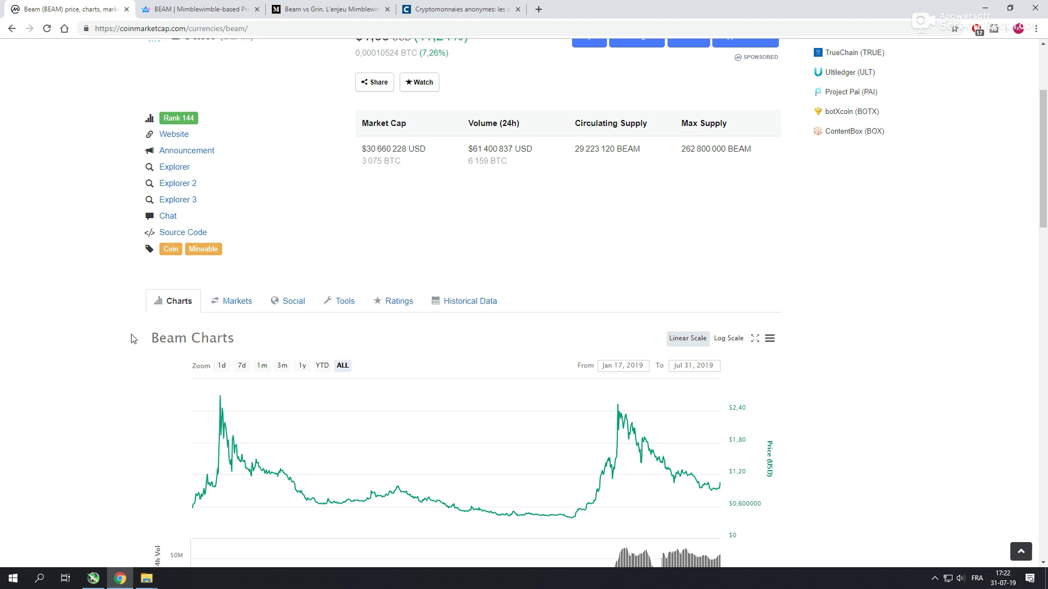
pyautogui.scroll(-1, 131, 338)
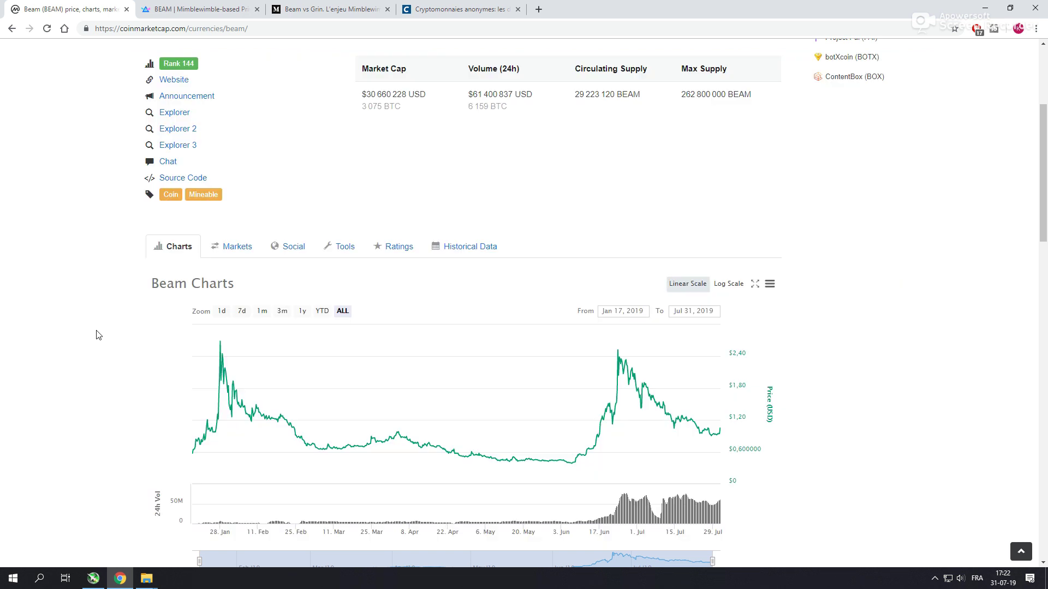
# - Switch to the Beam website and examine the exchanges listed under Where to Buy Beam
pyautogui.click(186, 6)
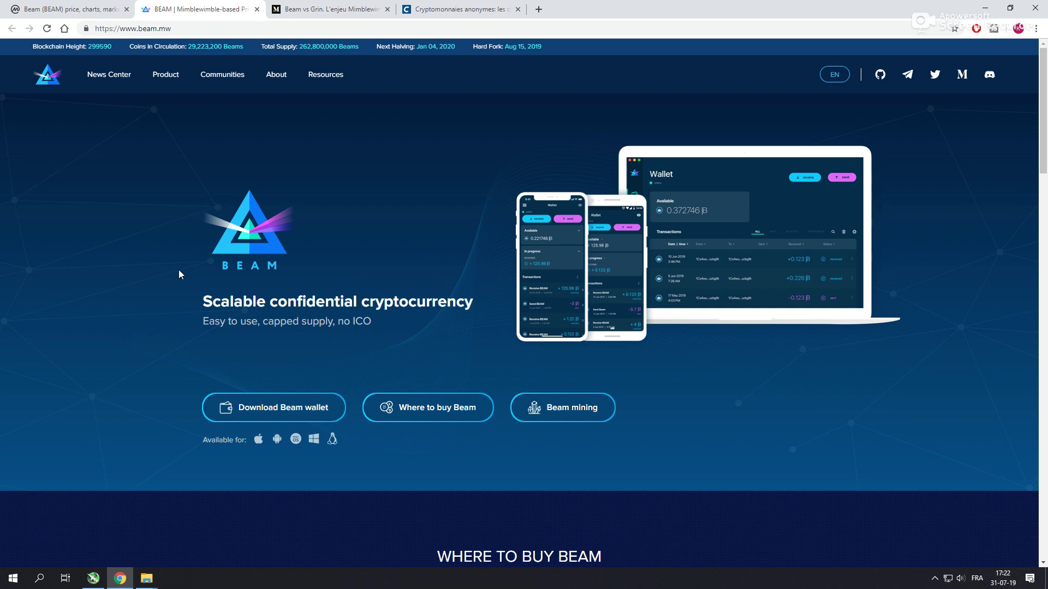
pyautogui.scroll(-1, 176, 268)
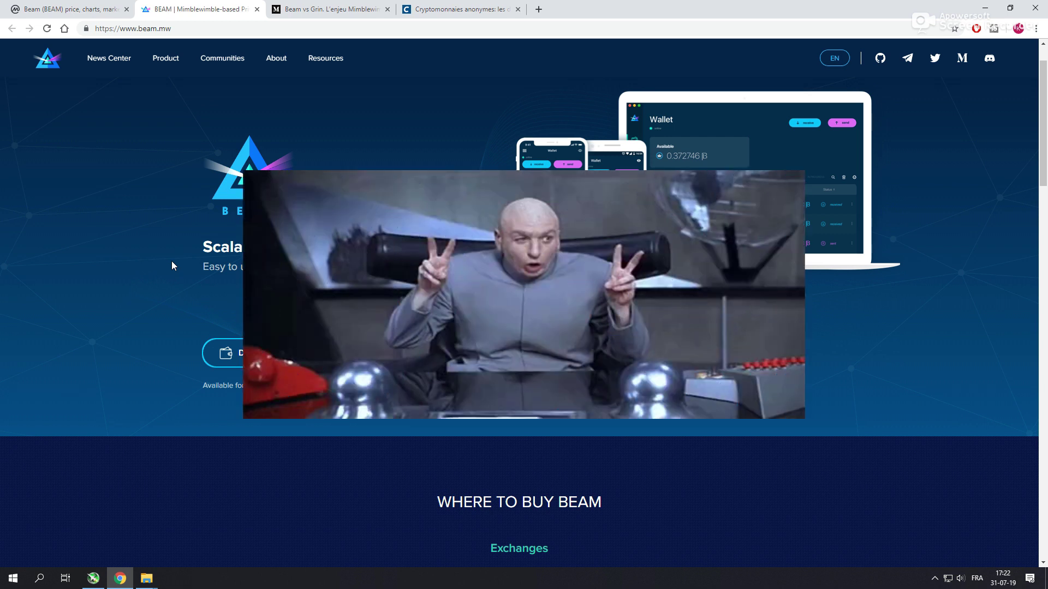
pyautogui.scroll(-1, 171, 262)
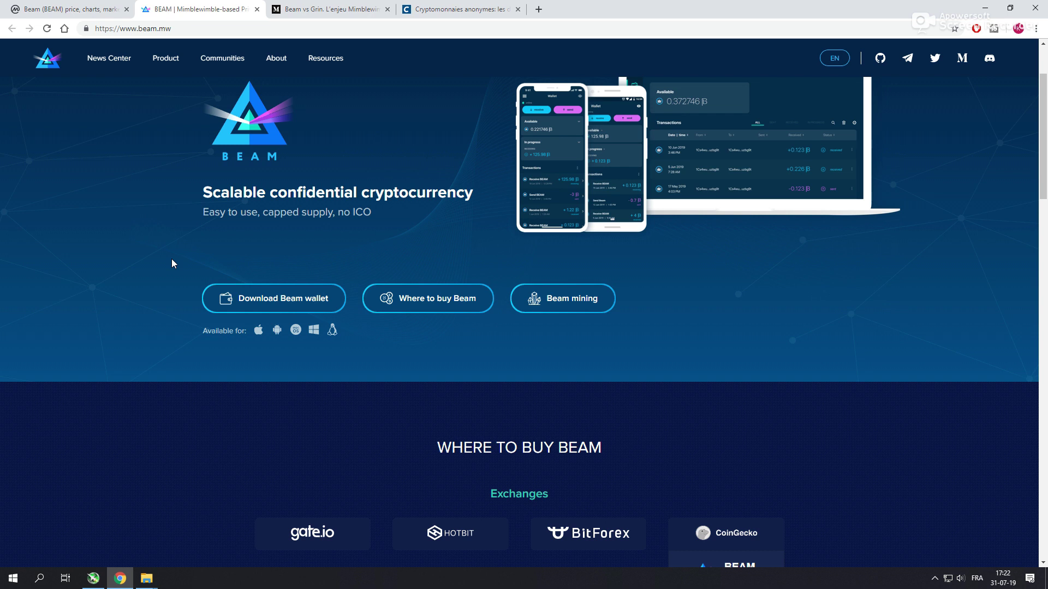
pyautogui.scroll(-1, 172, 263)
pyautogui.scroll(-1, 172, 260)
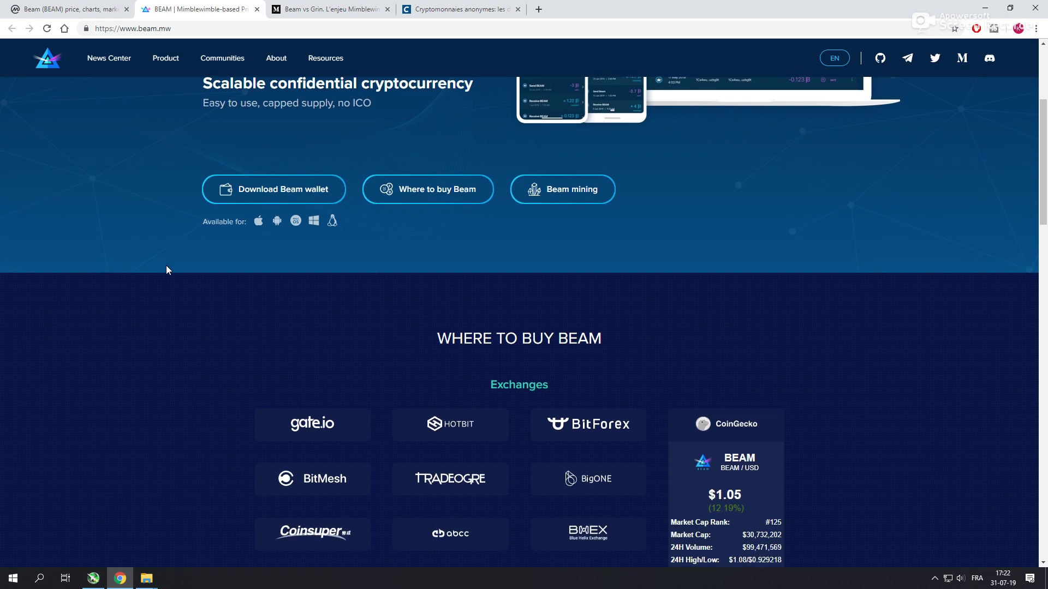
pyautogui.scroll(-1, 166, 265)
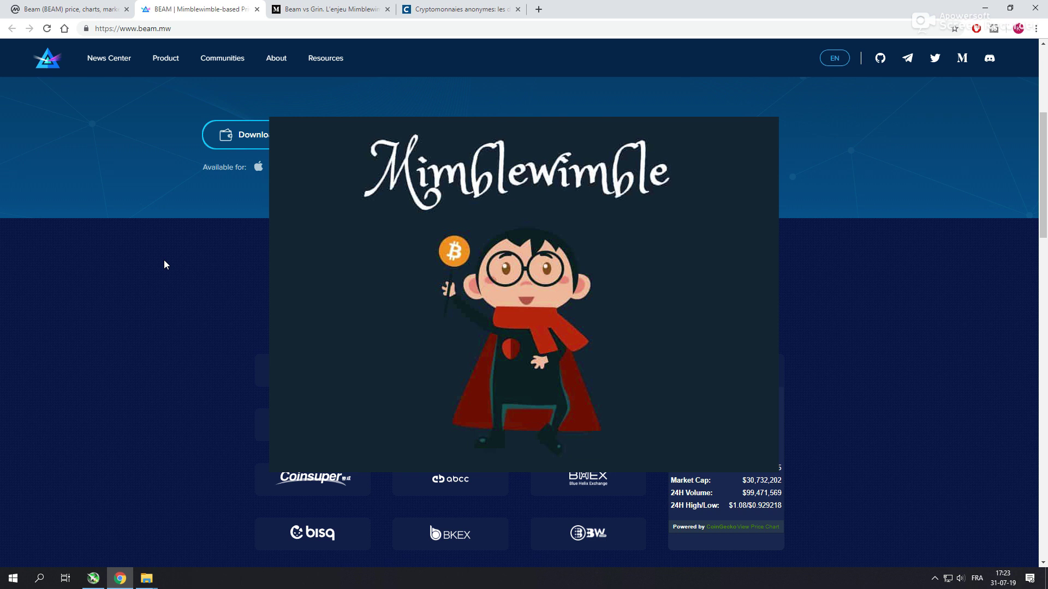
pyautogui.scroll(-1, 163, 261)
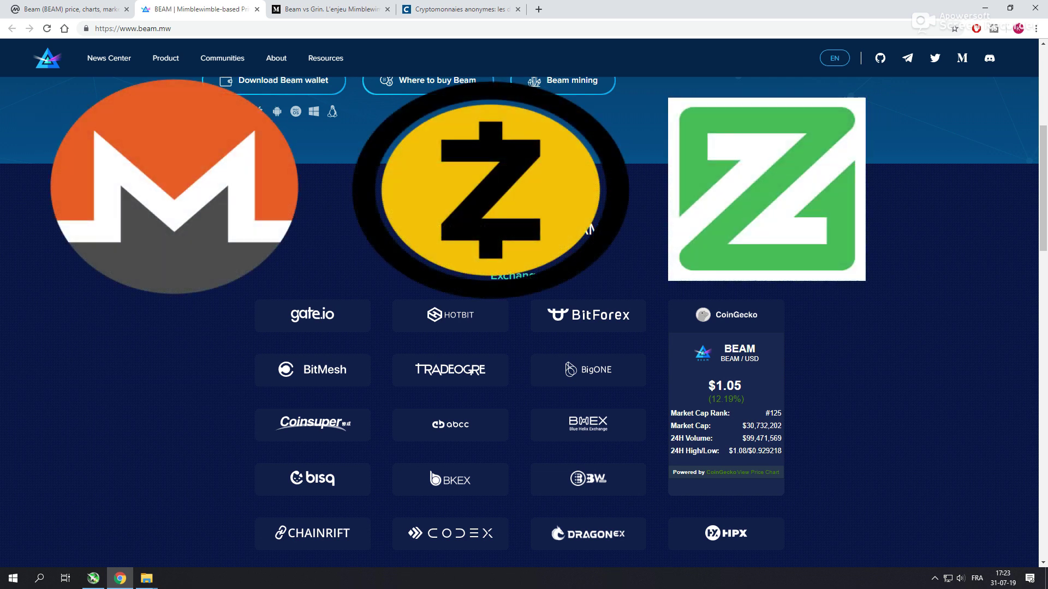
pyautogui.scroll(-2, 163, 262)
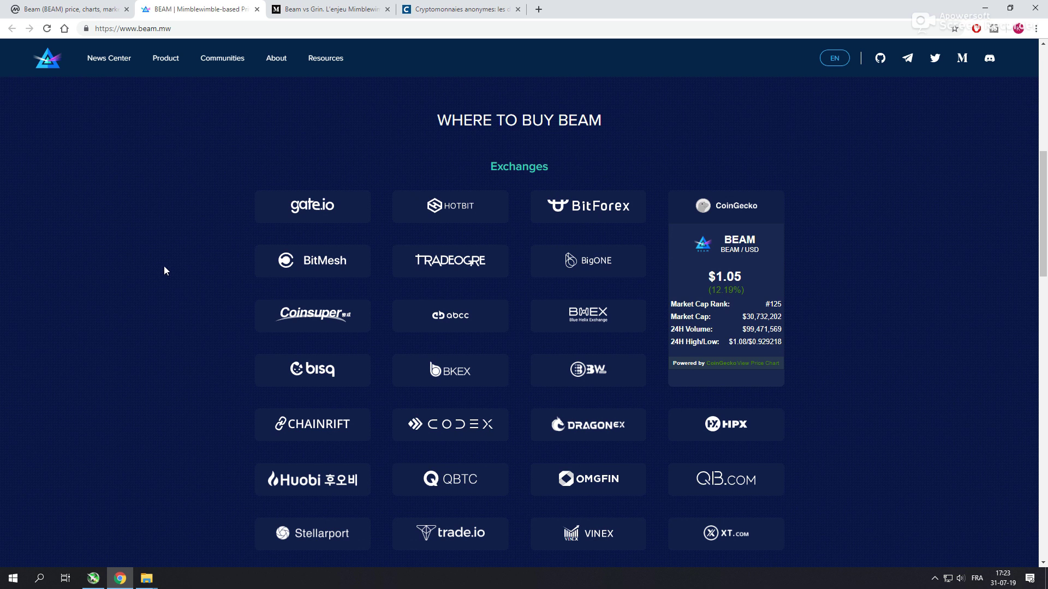
pyautogui.scroll(-1, 164, 267)
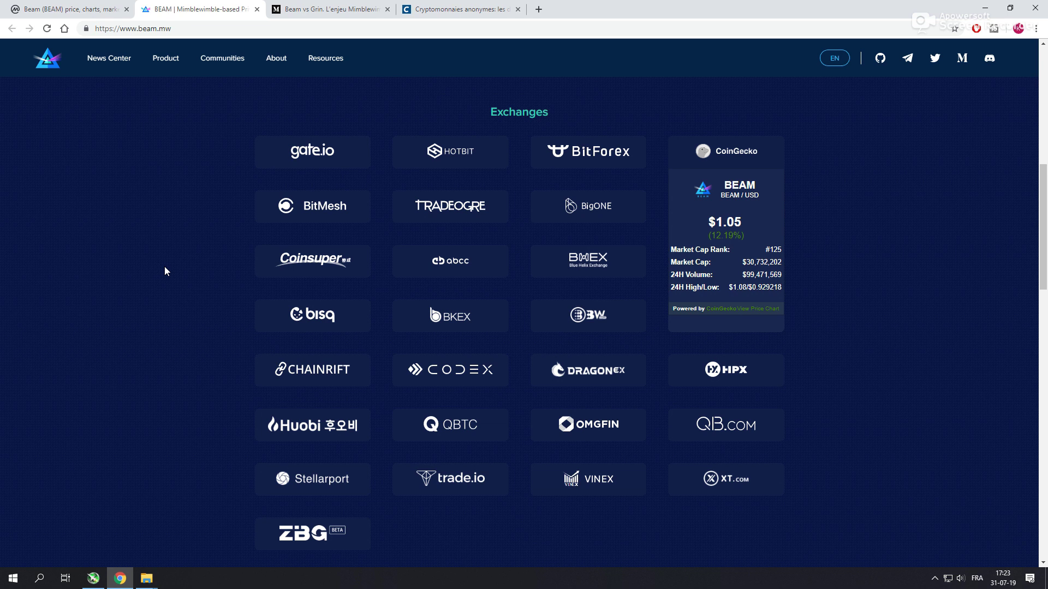
pyautogui.scroll(-1, 166, 271)
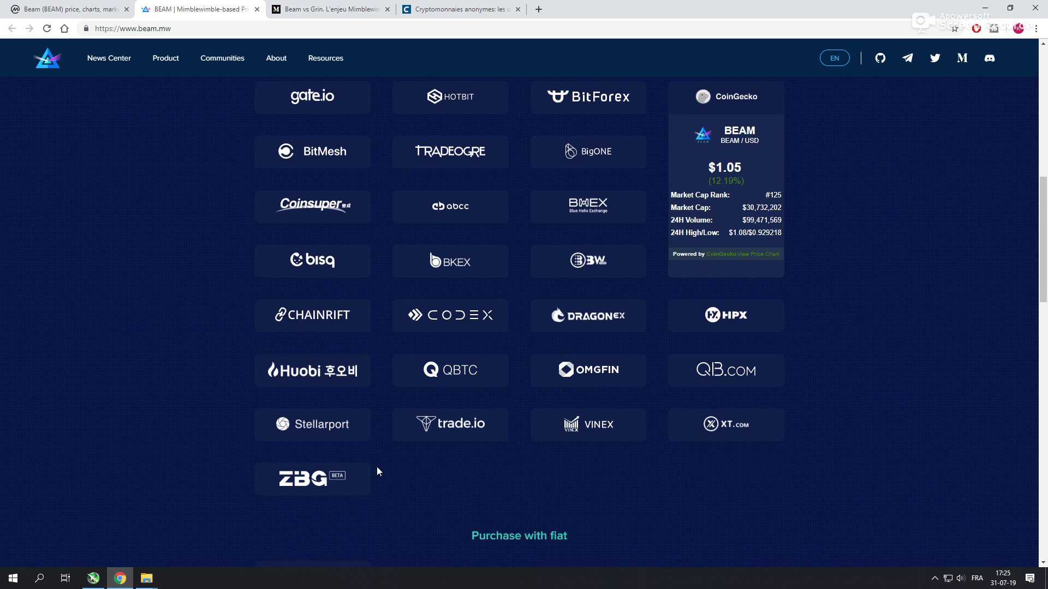
pyautogui.scroll(-1, 377, 467)
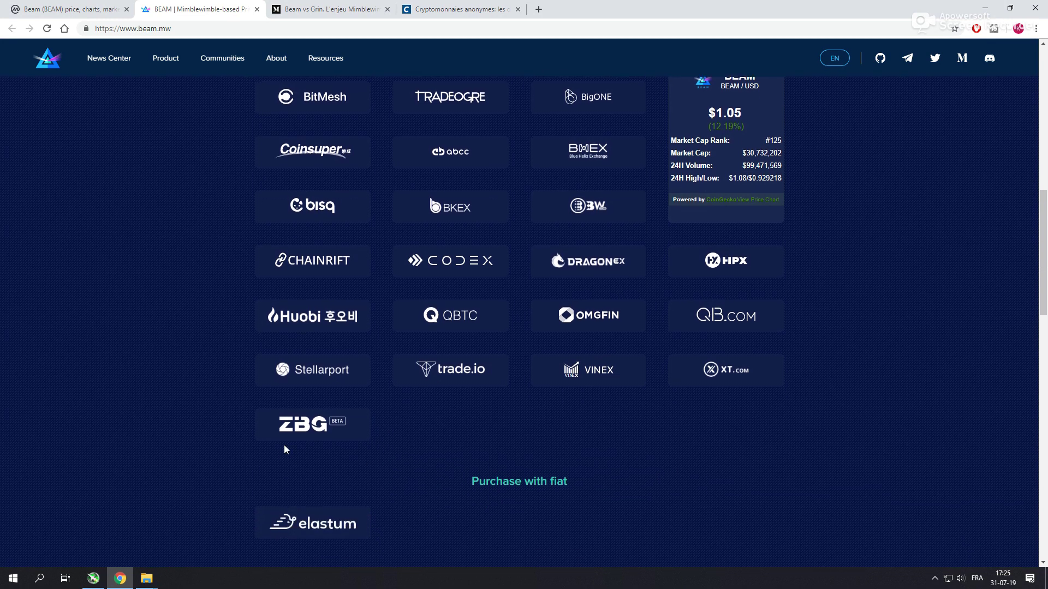
# - Examine the fiat purchase option and the 2019 roadmap on the Beam home page
pyautogui.scroll(-3, 226, 447)
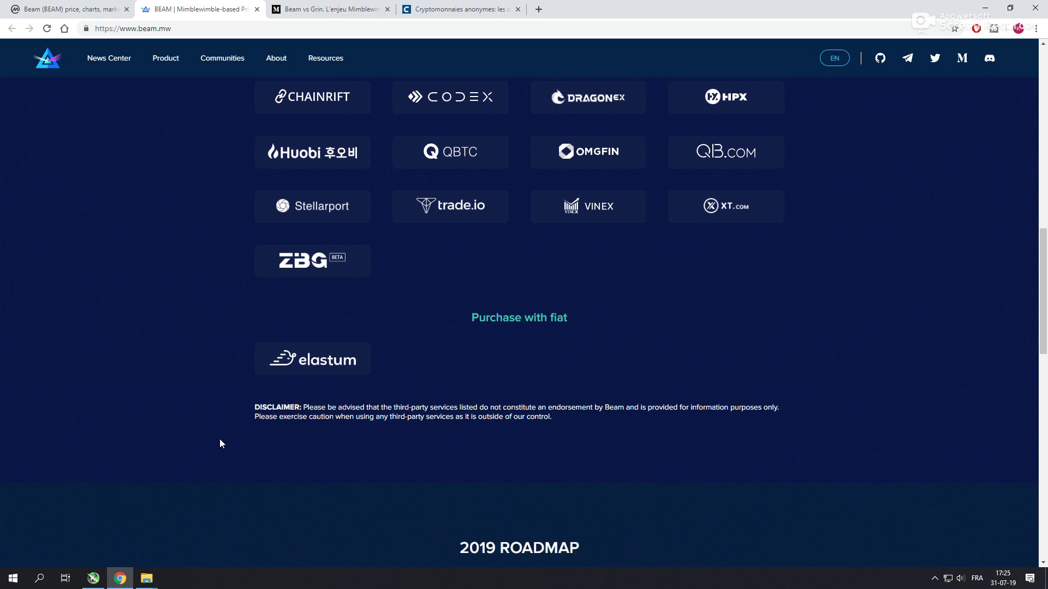
pyautogui.scroll(-1, 221, 442)
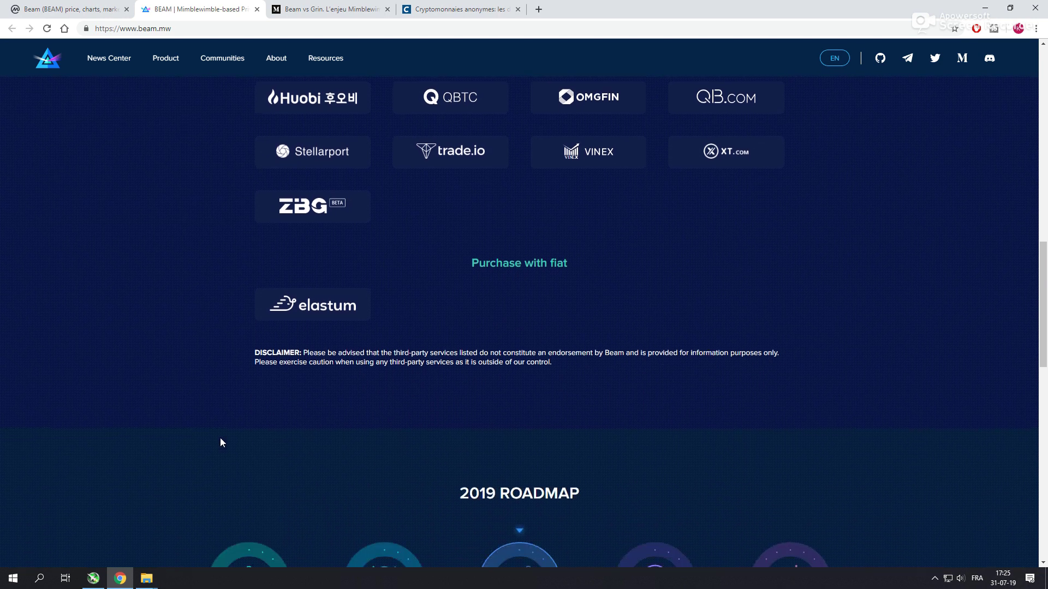
pyautogui.scroll(-1, 215, 440)
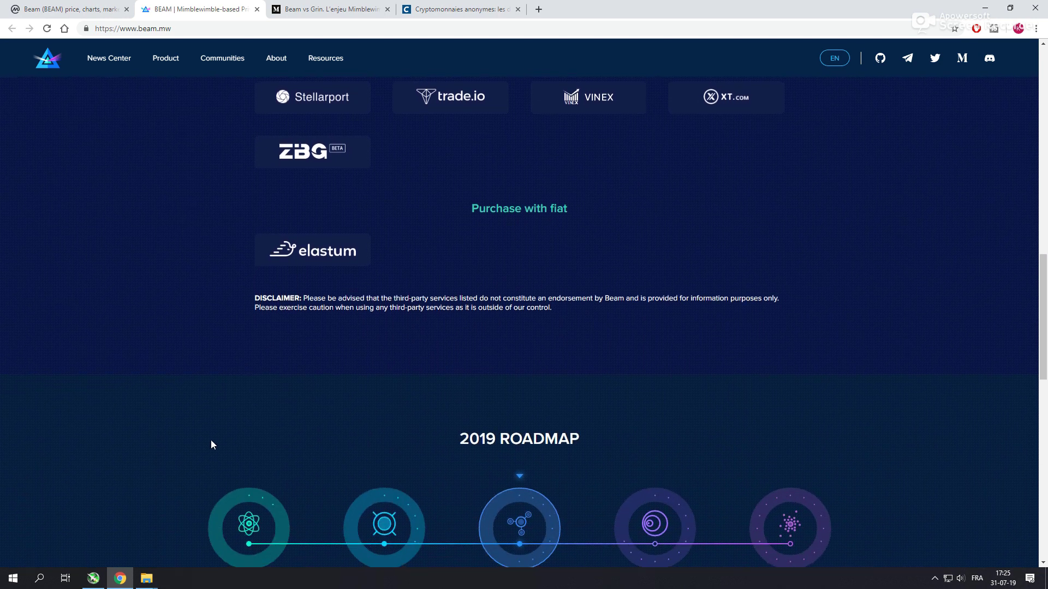
pyautogui.scroll(-1, 212, 431)
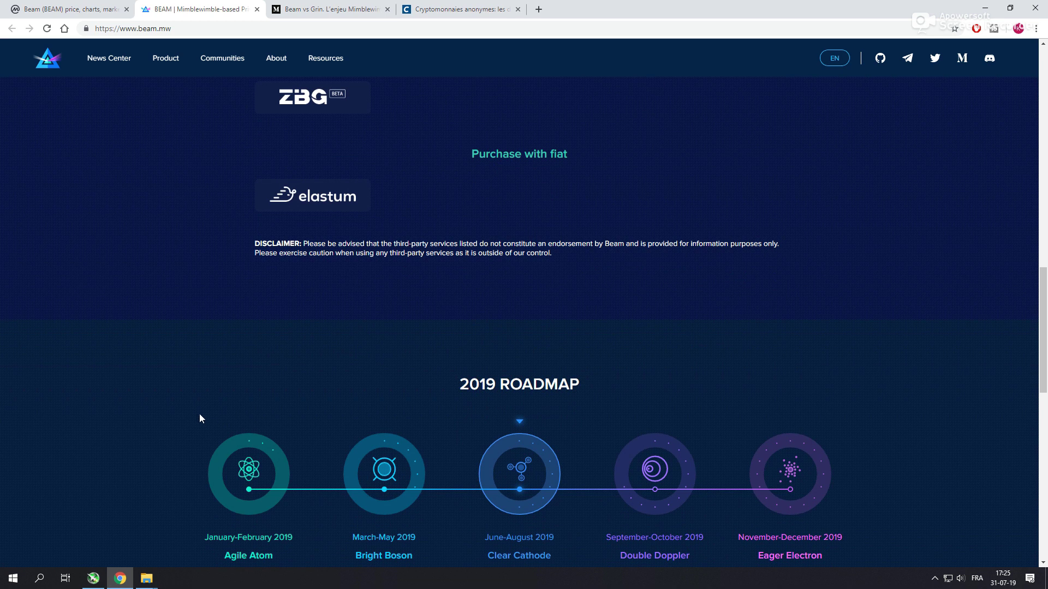
pyautogui.scroll(-3, 200, 419)
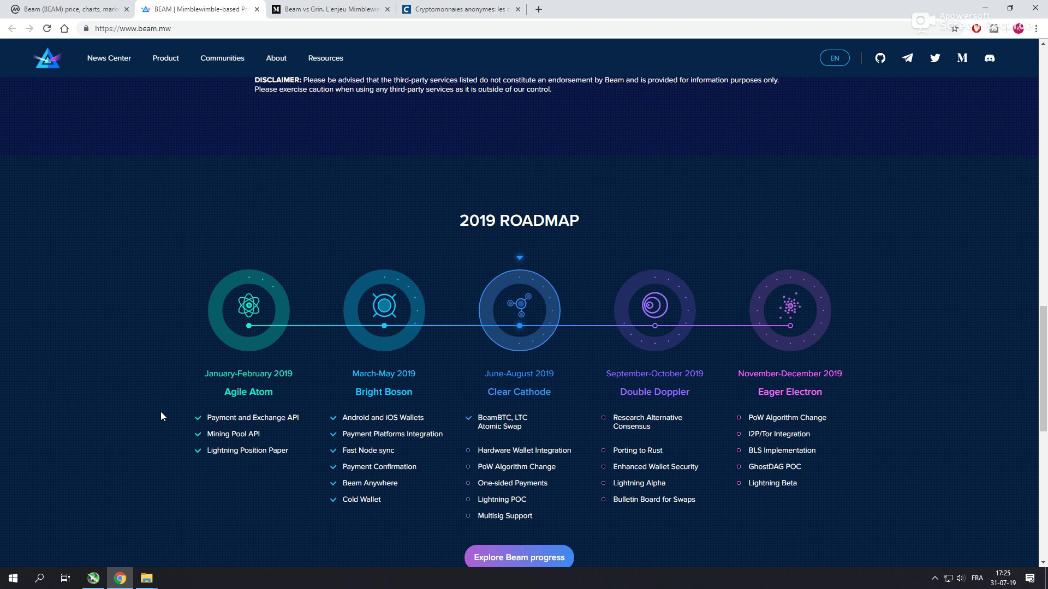
pyautogui.scroll(-1, 161, 416)
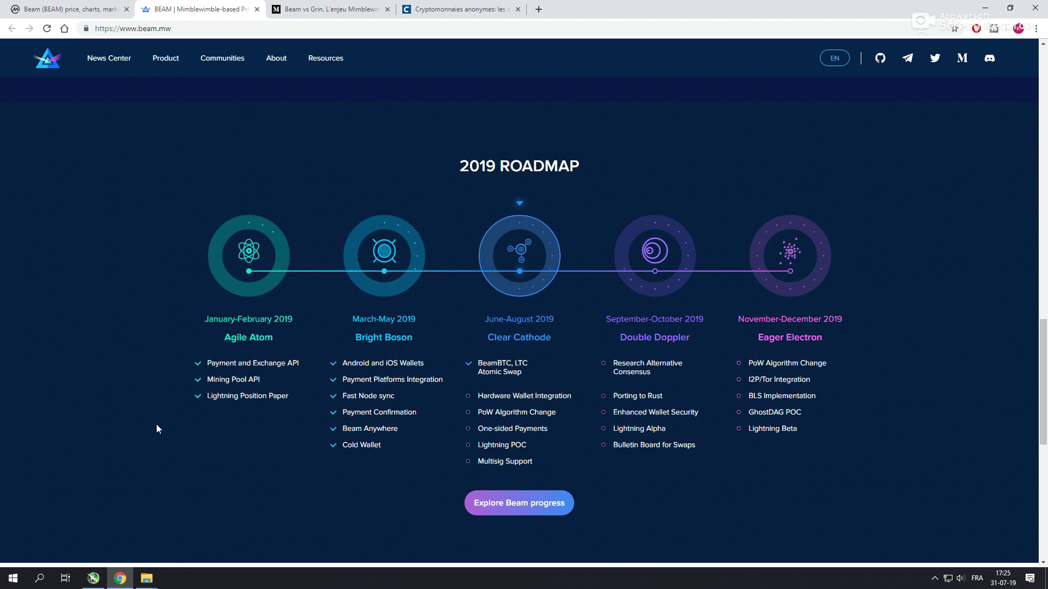
pyautogui.scroll(-1, 156, 426)
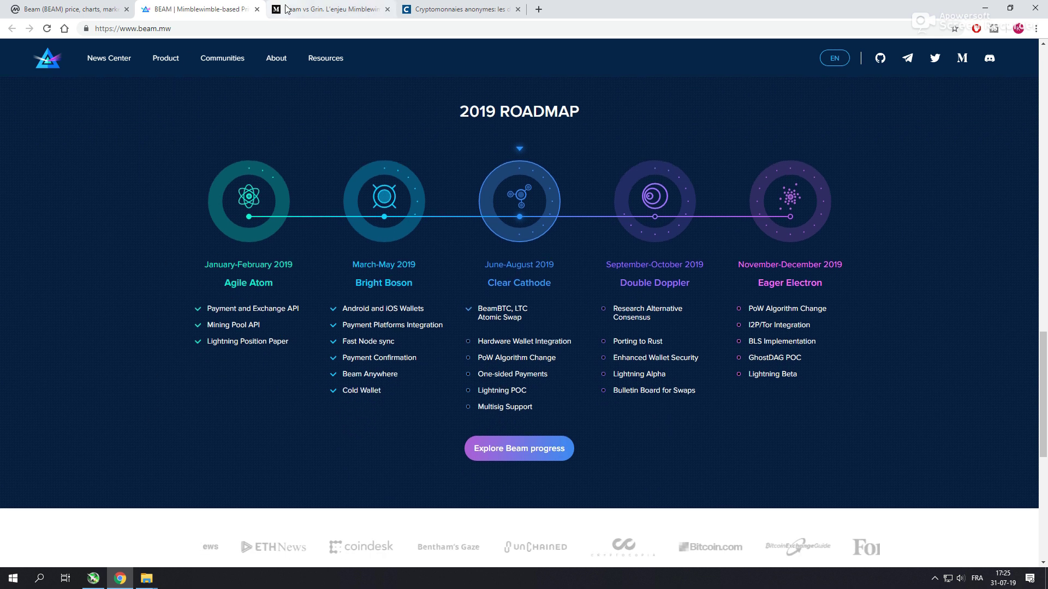
# - Open the Medium article comparing Beam and Grin and read its introduction about the Mimblewimble protocol
pyautogui.click(328, 9)
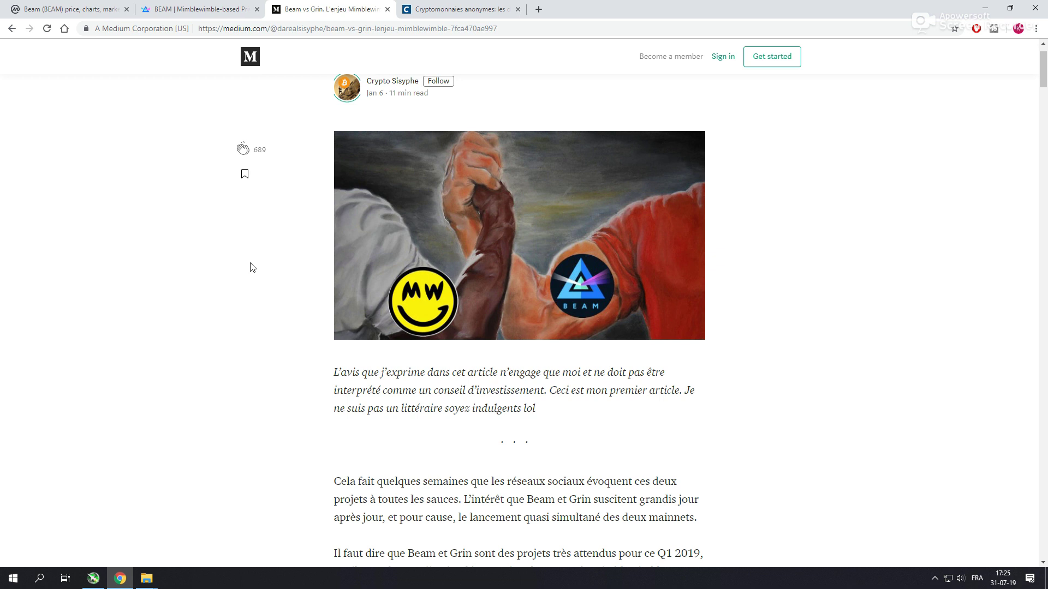
pyautogui.scroll(-1, 253, 270)
pyautogui.scroll(-1, 252, 269)
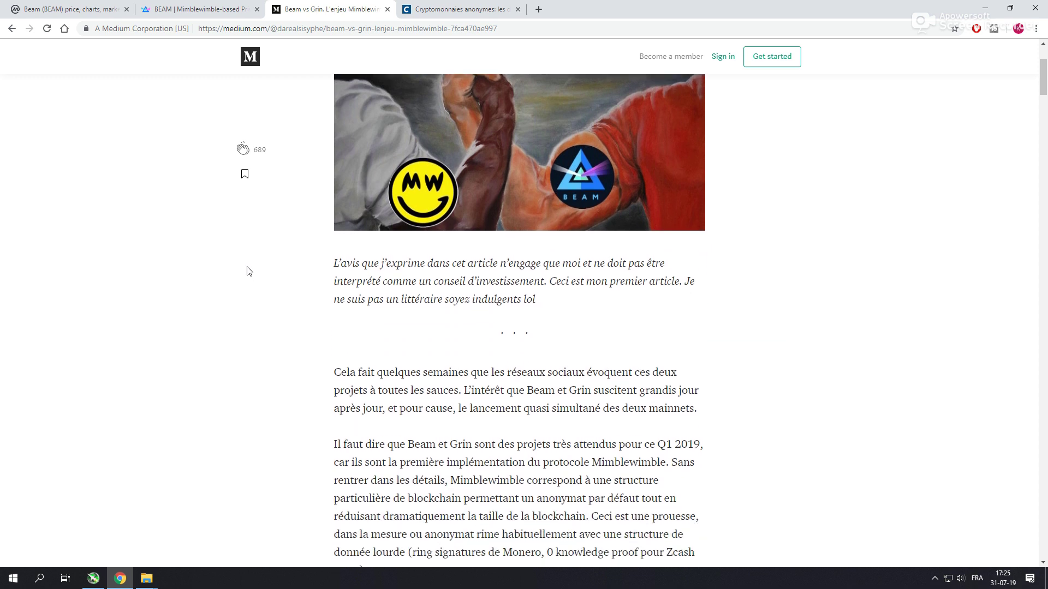
pyautogui.scroll(-2, 248, 271)
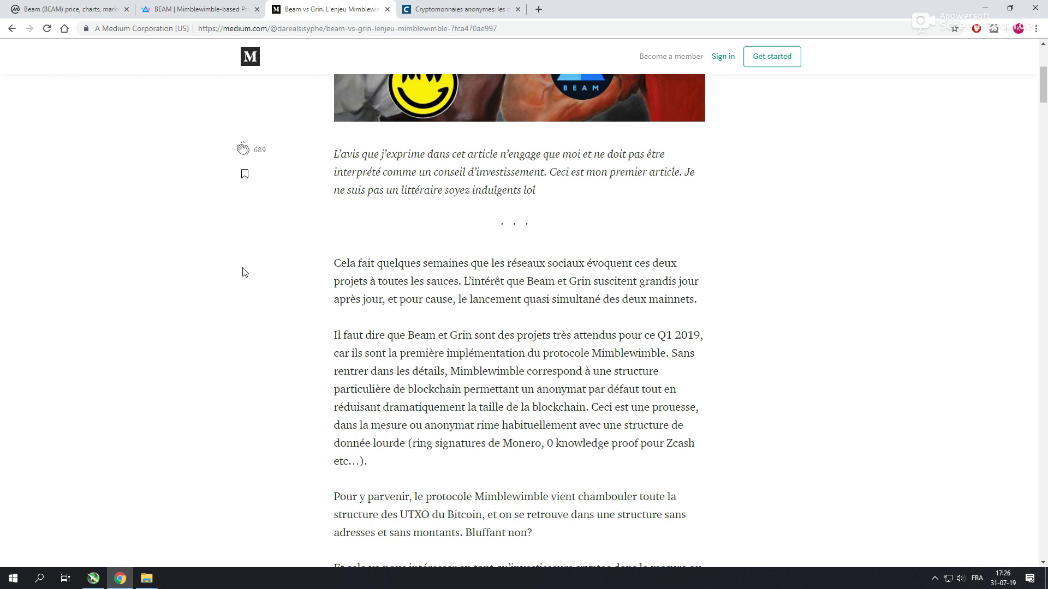
# - Open the Journal du Coin article on anonymous cryptocurrency protocols and read its sections on Bitcoin and anonymity
pyautogui.click(424, 9)
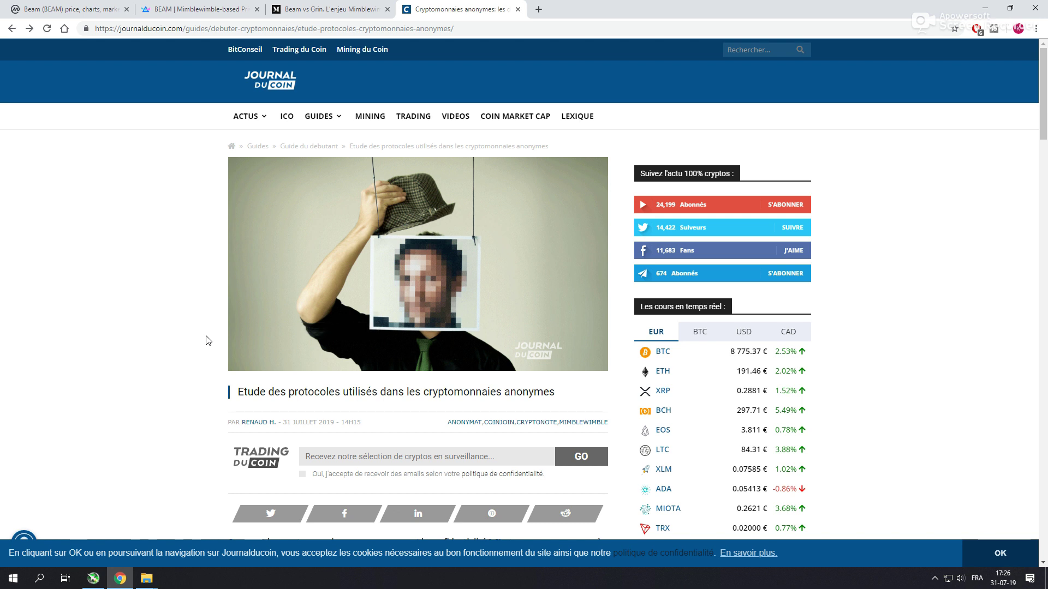
pyautogui.scroll(-3, 206, 341)
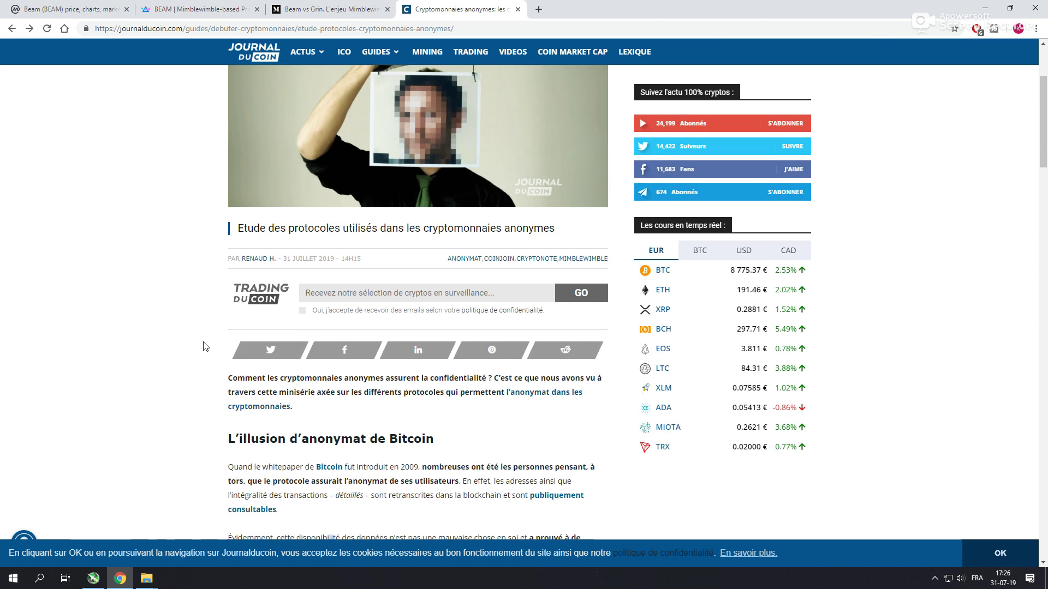
pyautogui.scroll(-3, 205, 347)
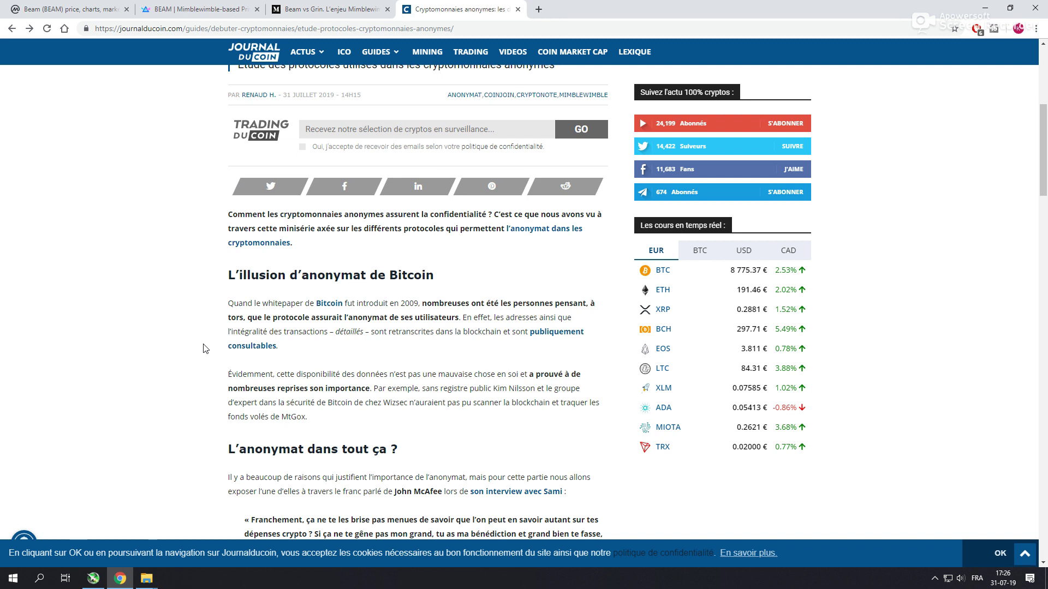
pyautogui.scroll(-2, 206, 348)
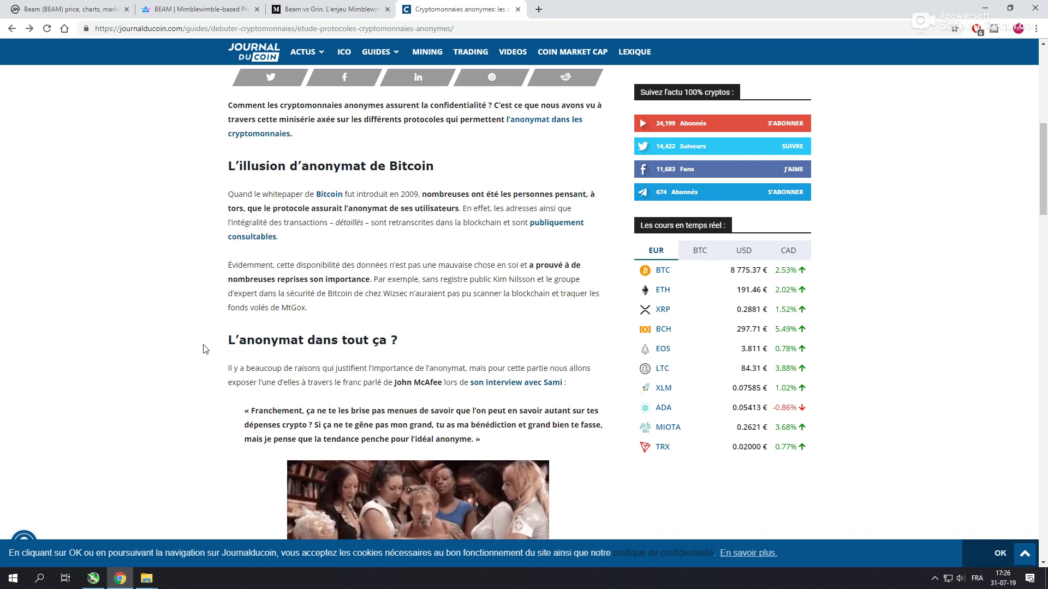
pyautogui.scroll(-2, 207, 345)
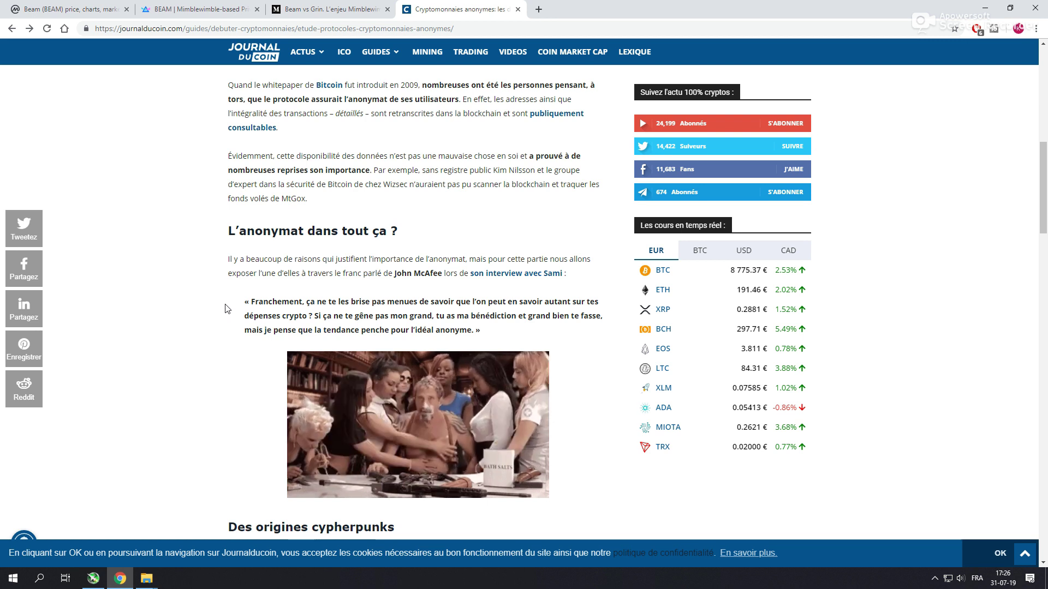
pyautogui.scroll(-4, 228, 308)
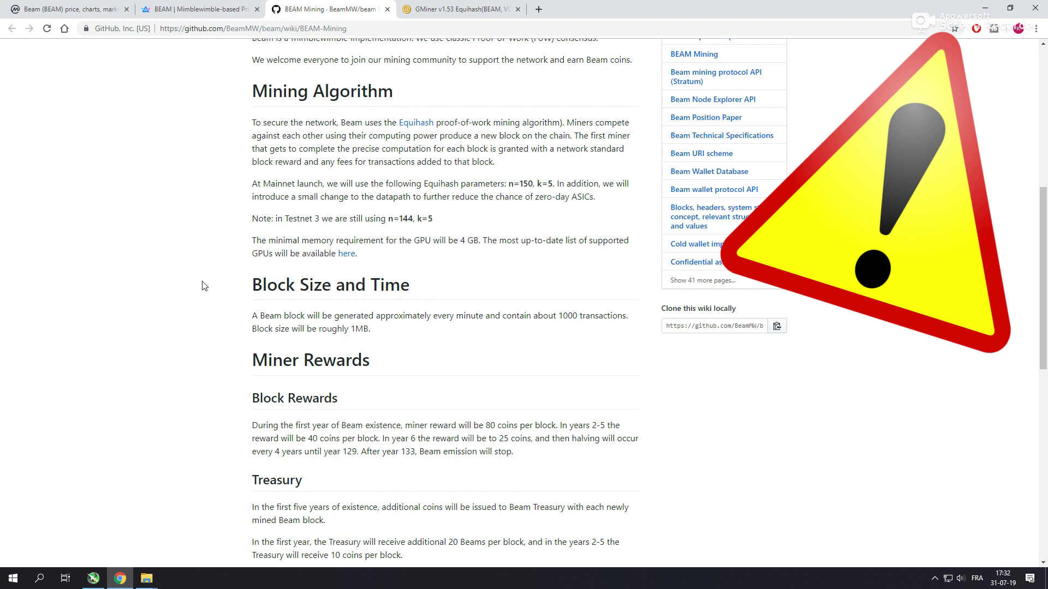
# - Read the block size and miner rewards sections of the BEAM Mining wiki on GitHub and bring up the GMiner v1.53 page
pyautogui.scroll(-1, 193, 286)
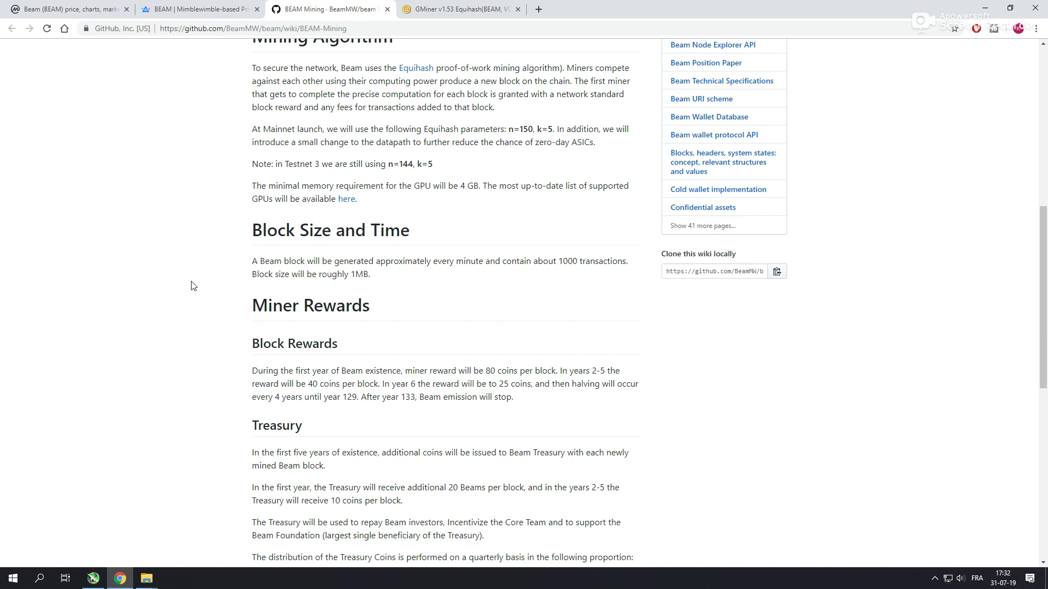
pyautogui.scroll(-1, 192, 286)
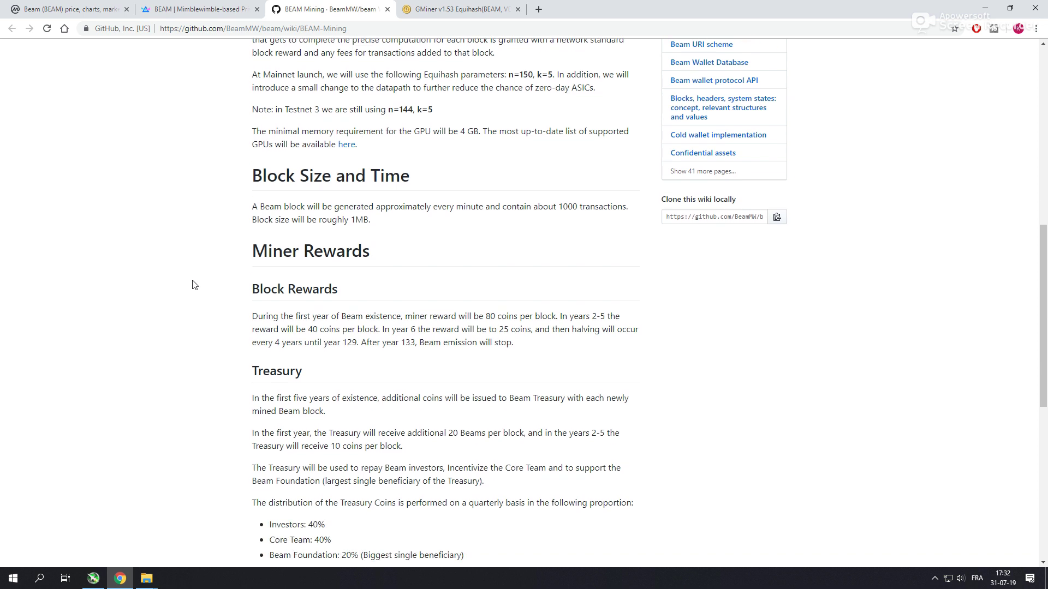
pyautogui.click(420, 7)
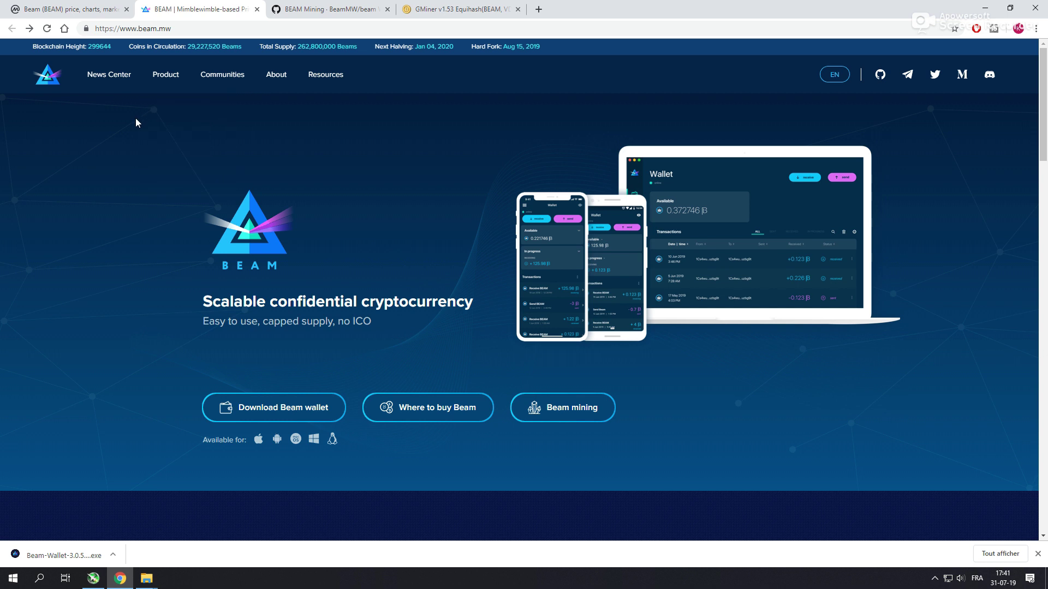
# - Open the Beam website's Downloads page and go to the Windows desktop releases
pyautogui.moveTo(158, 76)
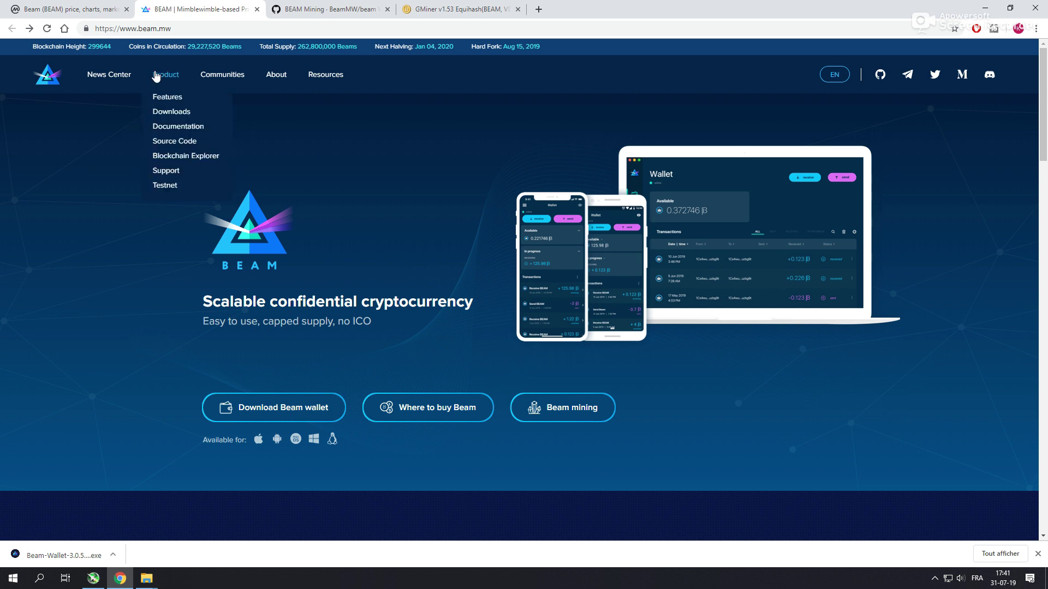
pyautogui.click(174, 113)
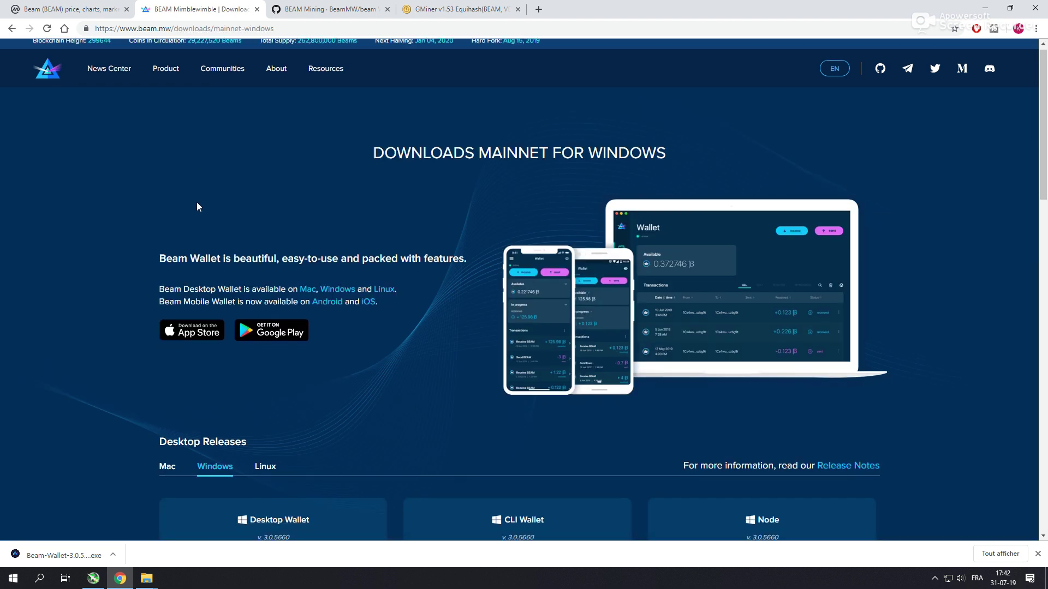
pyautogui.scroll(-5, 125, 229)
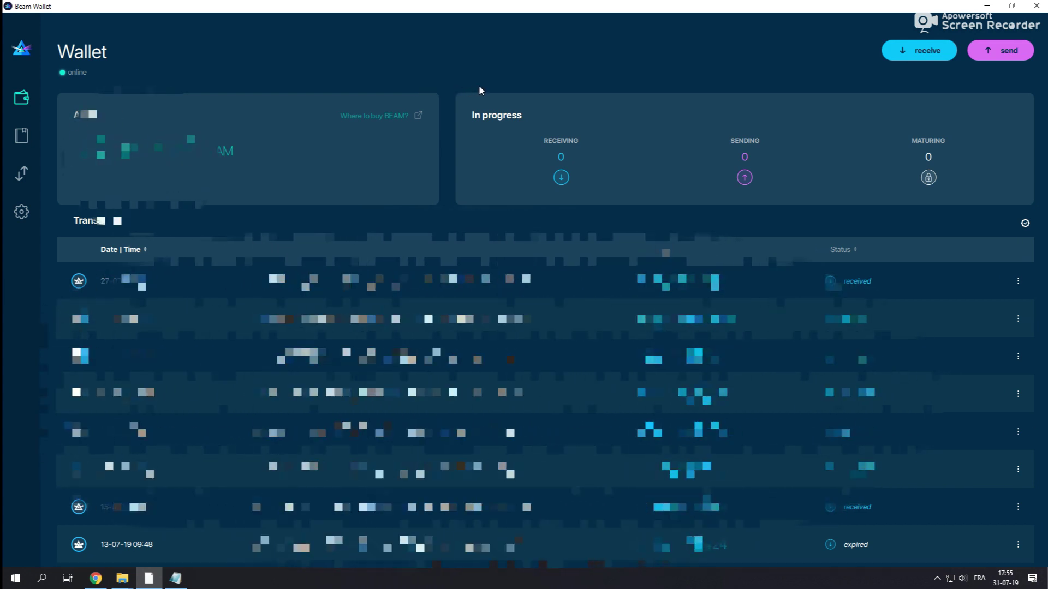
# - Generate a Beam receiving address, copy it, and paste it after "adresse wallet :" in the Notepad notes
pyautogui.click(919, 50)
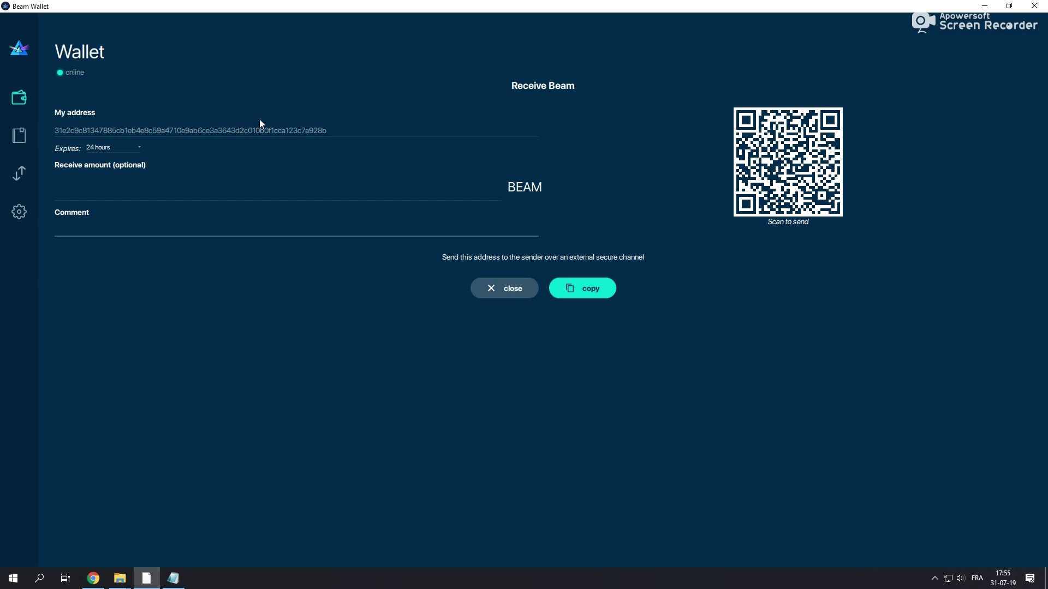
pyautogui.click(582, 289)
pyautogui.click(173, 578)
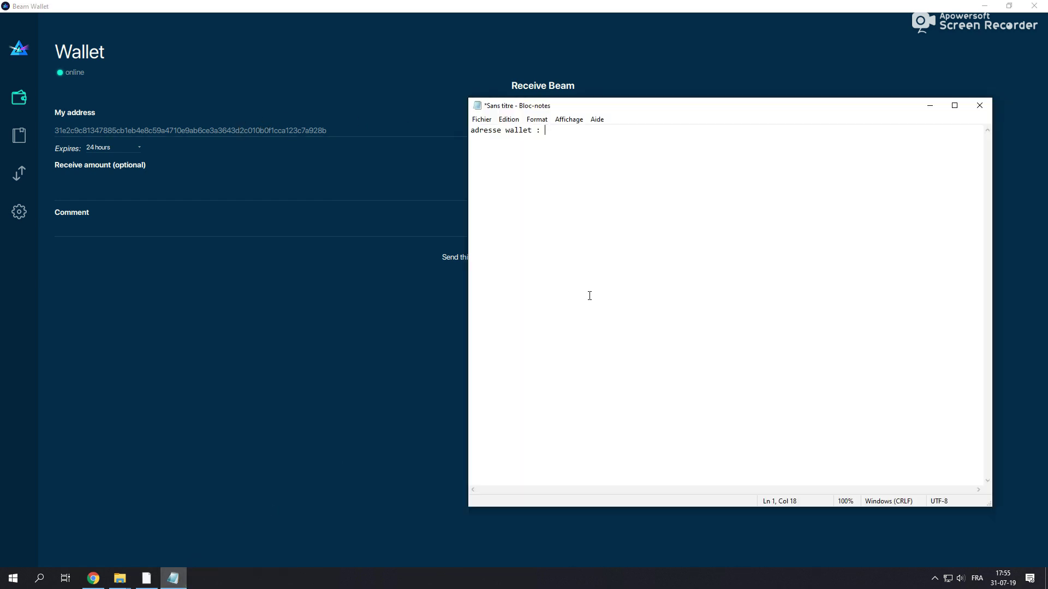
pyautogui.hotkey('ctrl', 'v')
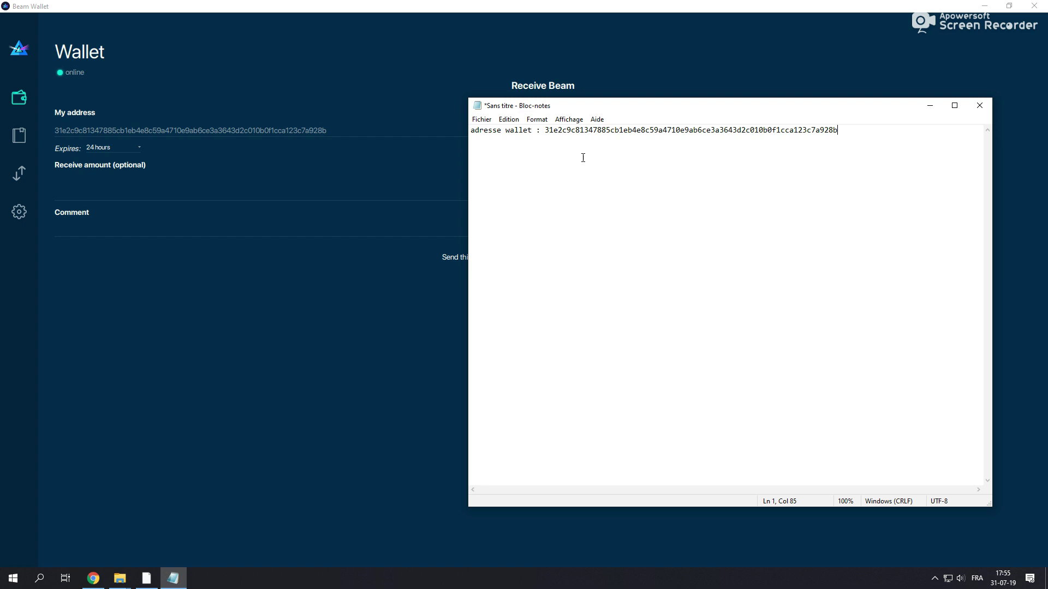
# - Set the receiving address in the Beam wallet to expire Never and close the Receive Beam form
pyautogui.click(432, 83)
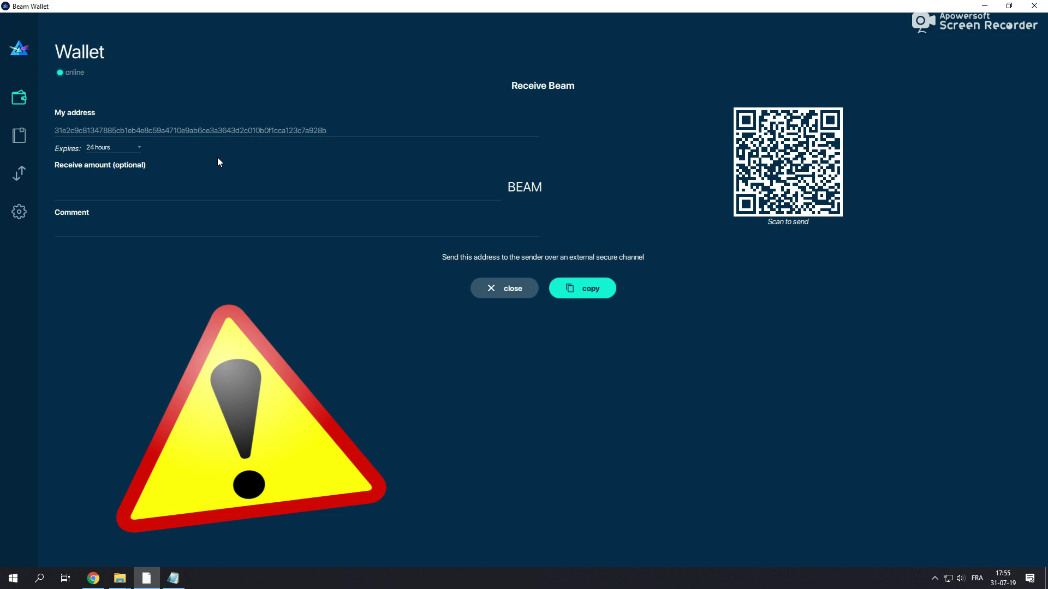
pyautogui.click(117, 149)
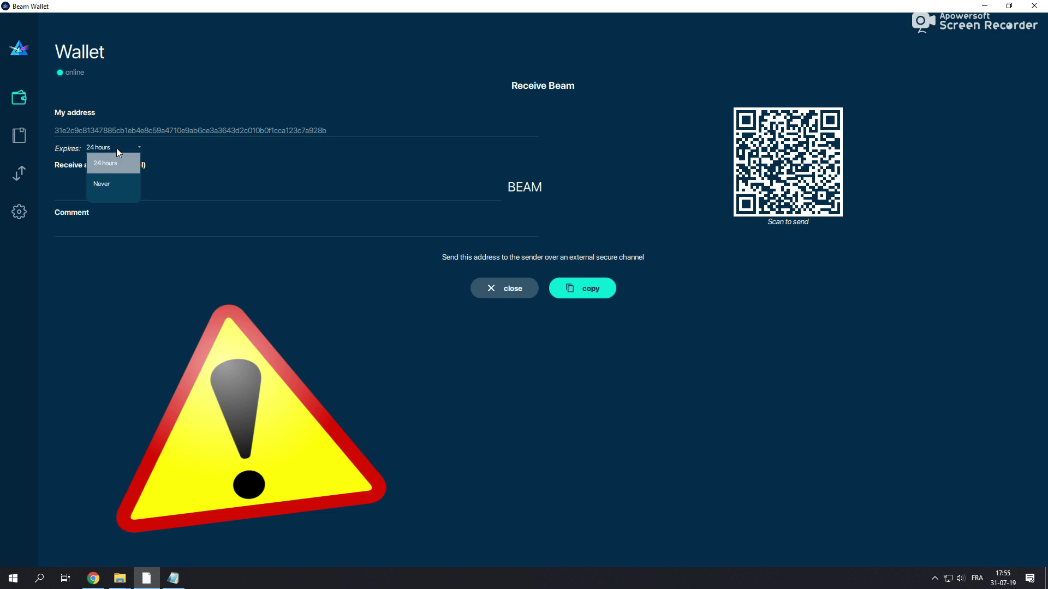
pyautogui.click(125, 180)
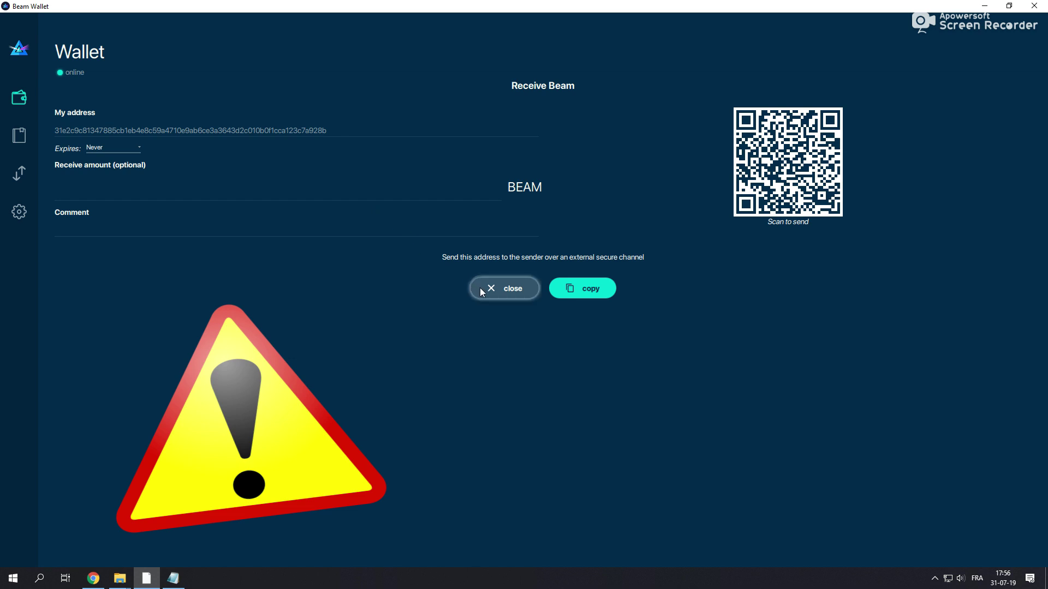
pyautogui.click(504, 289)
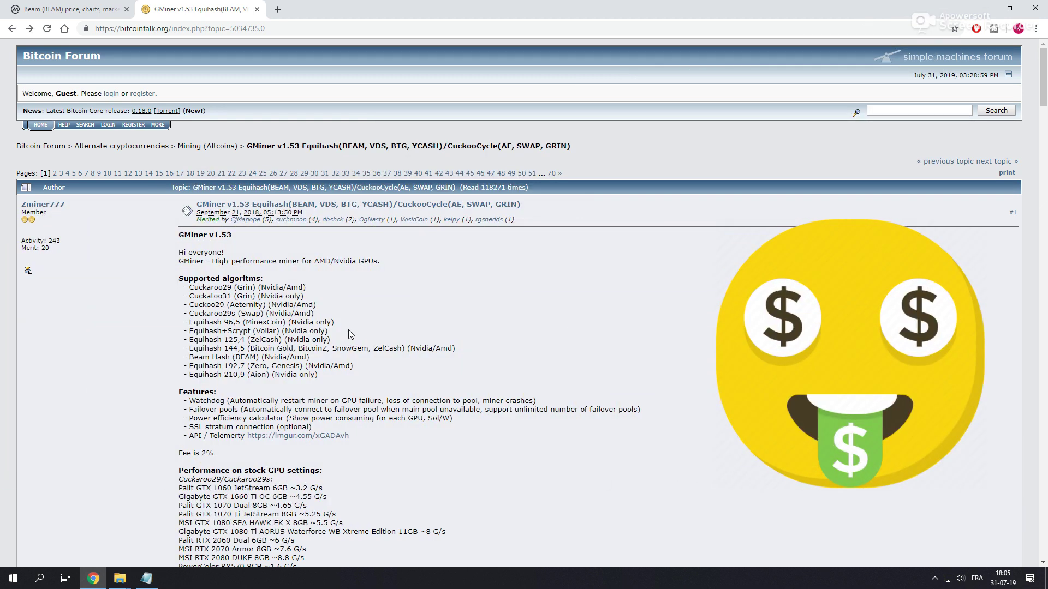
# - Read the GMiner v1.53 forum post's supported algorithms, features, GPU performance figures, requirements and changelog
pyautogui.scroll(-1, 352, 336)
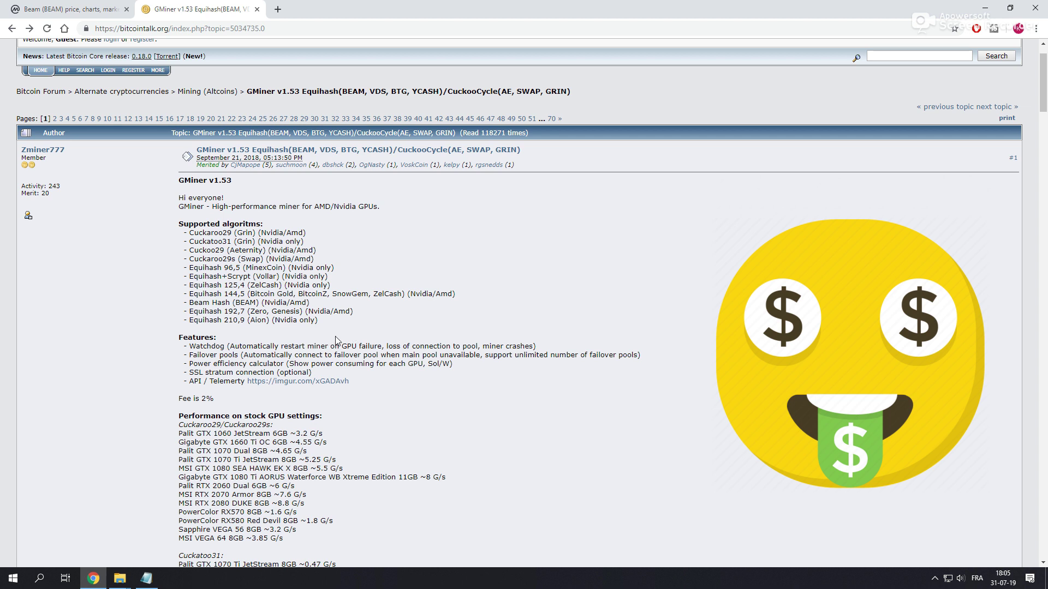
pyautogui.scroll(-2, 339, 342)
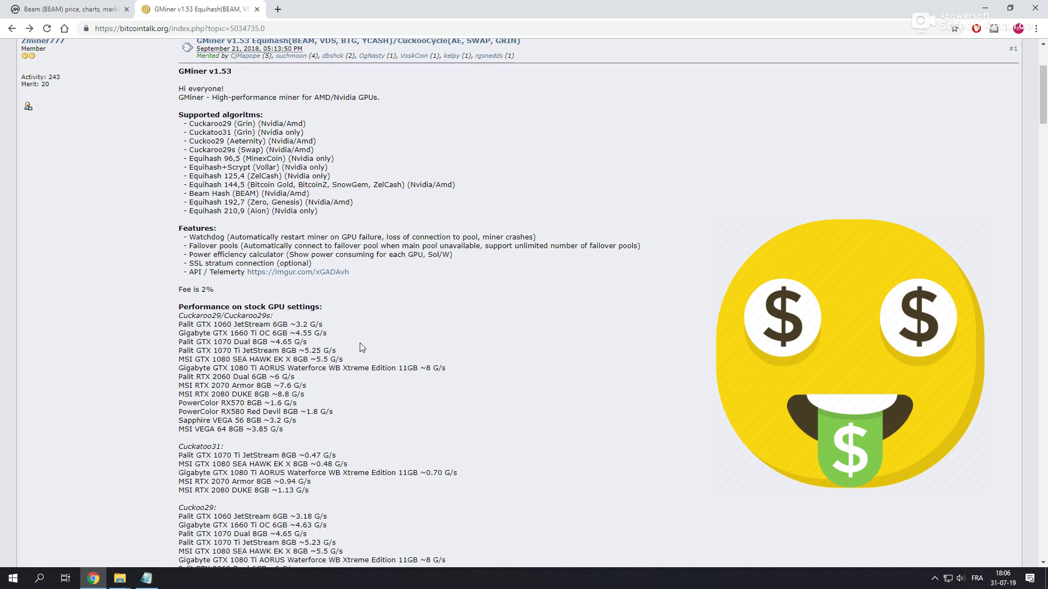
pyautogui.scroll(-2, 359, 342)
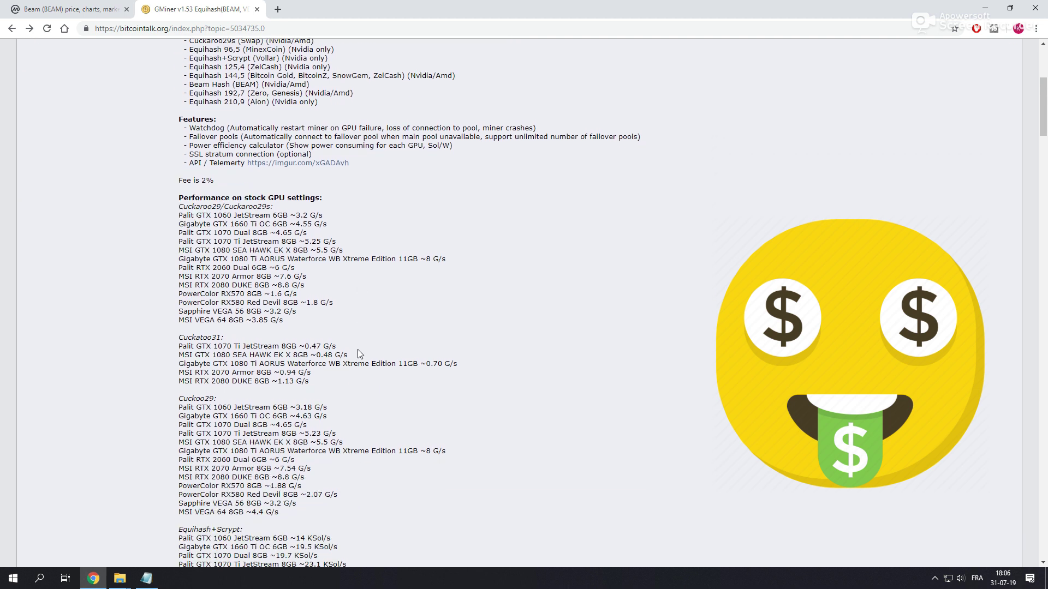
pyautogui.scroll(-4, 352, 355)
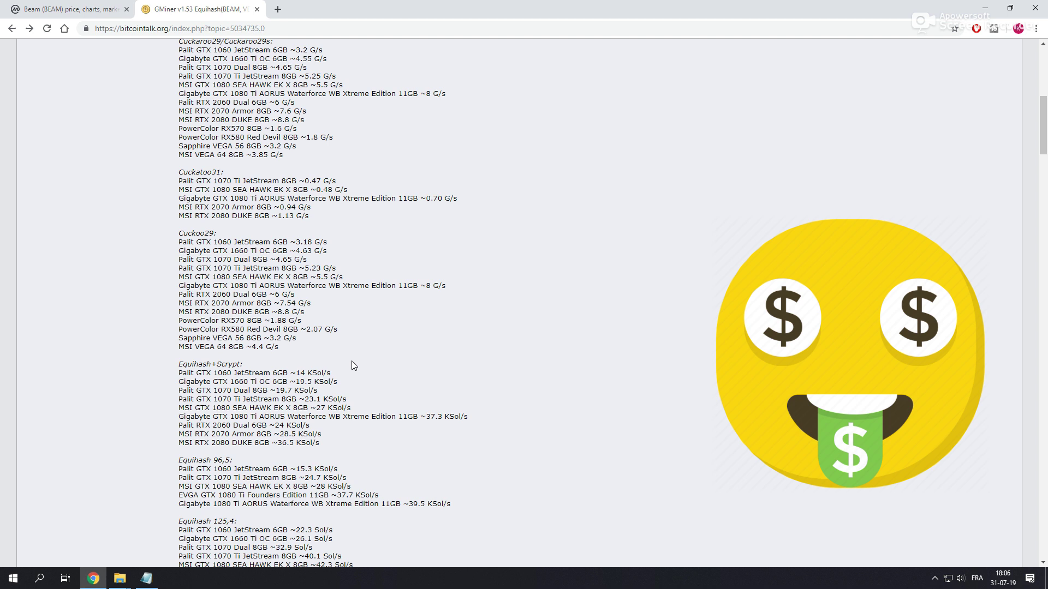
pyautogui.scroll(-3, 349, 359)
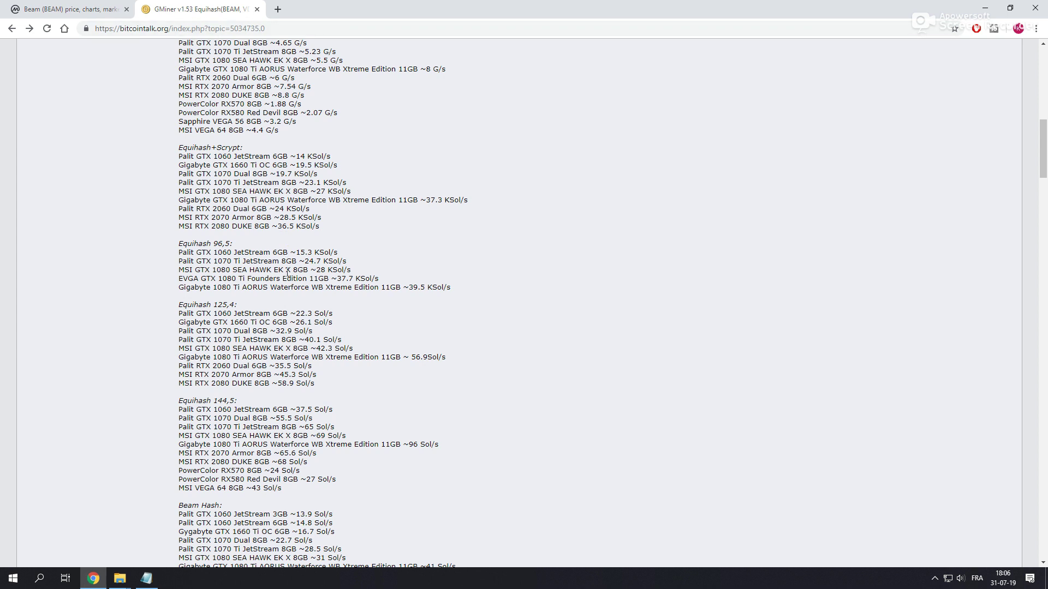
pyautogui.scroll(-3, 288, 273)
pyautogui.scroll(-10, 288, 273)
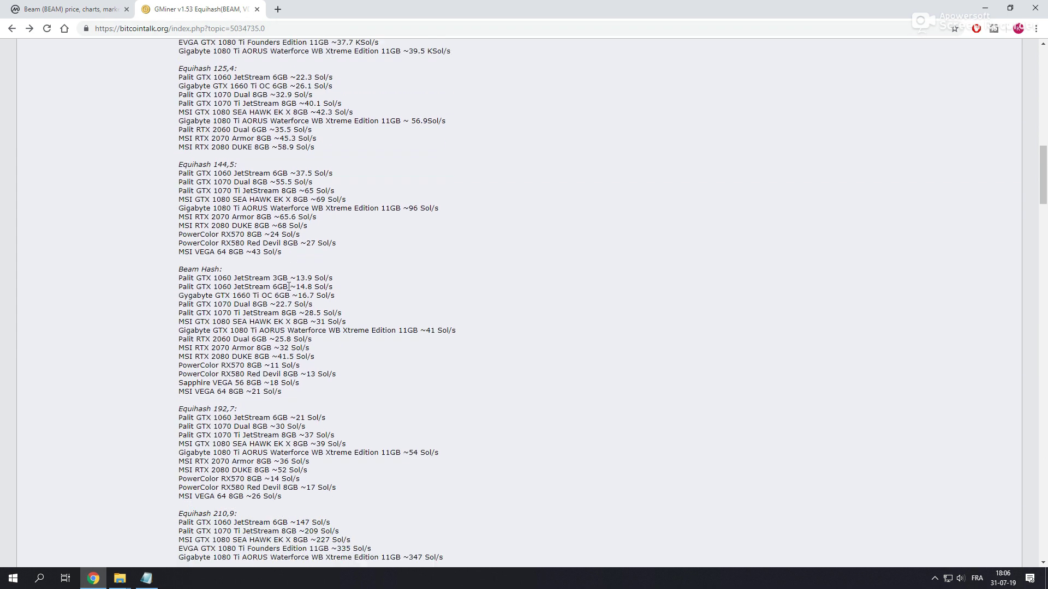
pyautogui.scroll(-1, 338, 350)
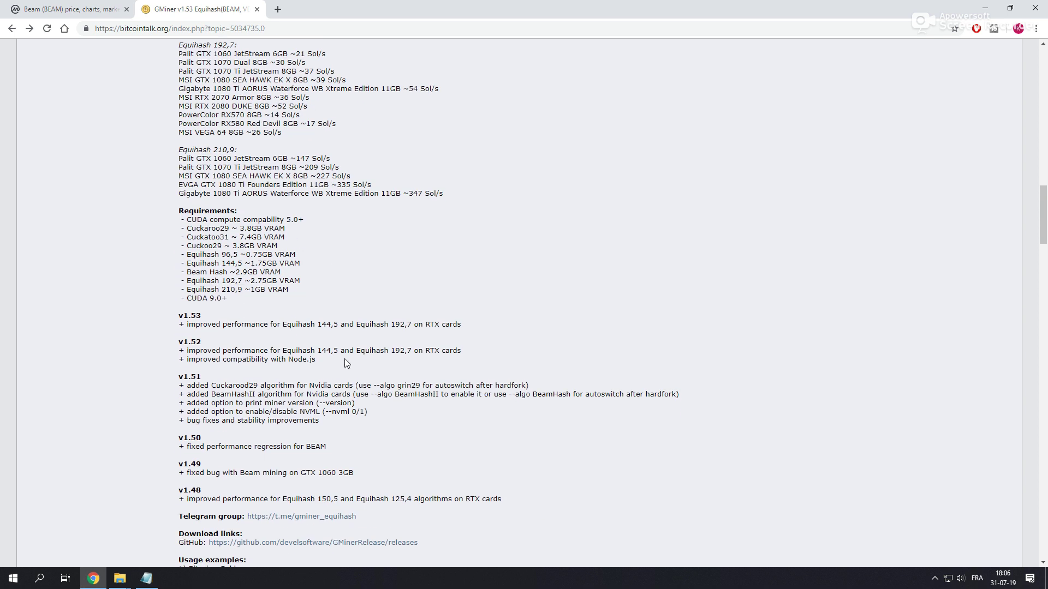
# - Open the GMinerRelease releases page on GitHub from the forum post and view the download files of version 1.53
pyautogui.scroll(-1, 345, 356)
pyautogui.click(321, 492)
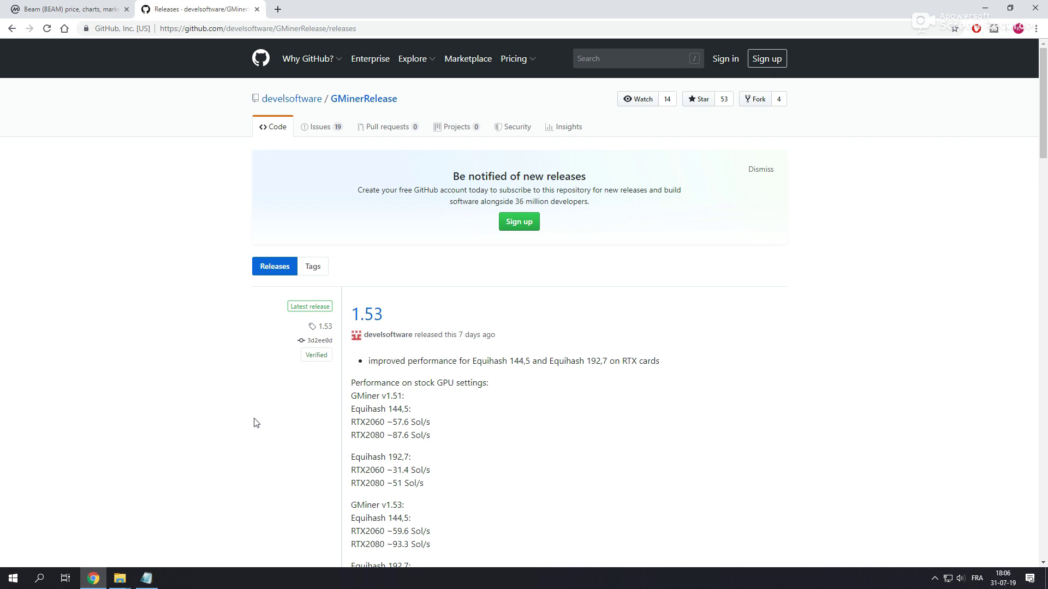
pyautogui.scroll(-2, 258, 424)
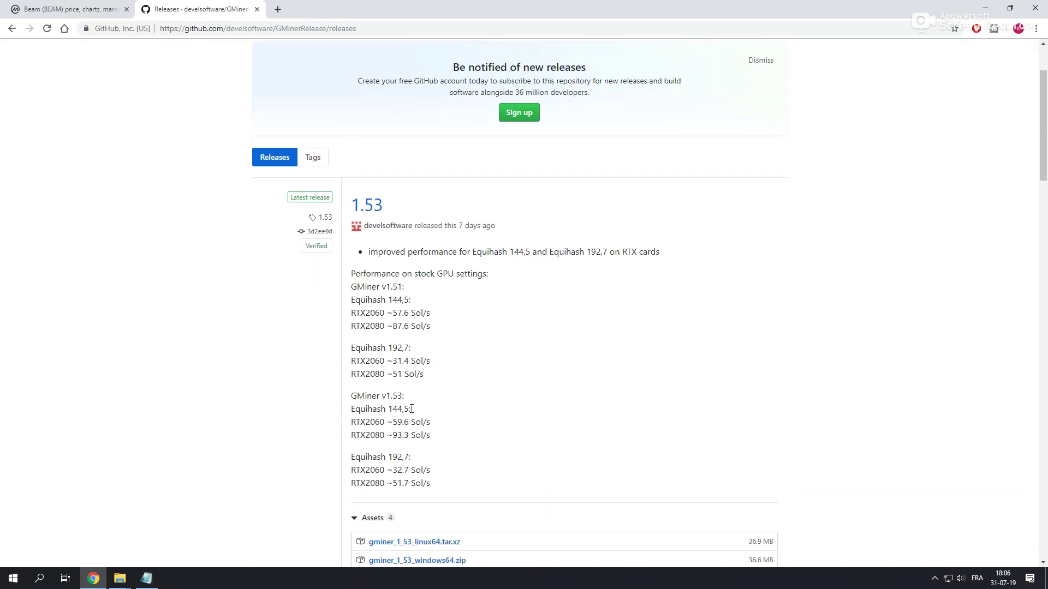
pyautogui.scroll(-2, 469, 434)
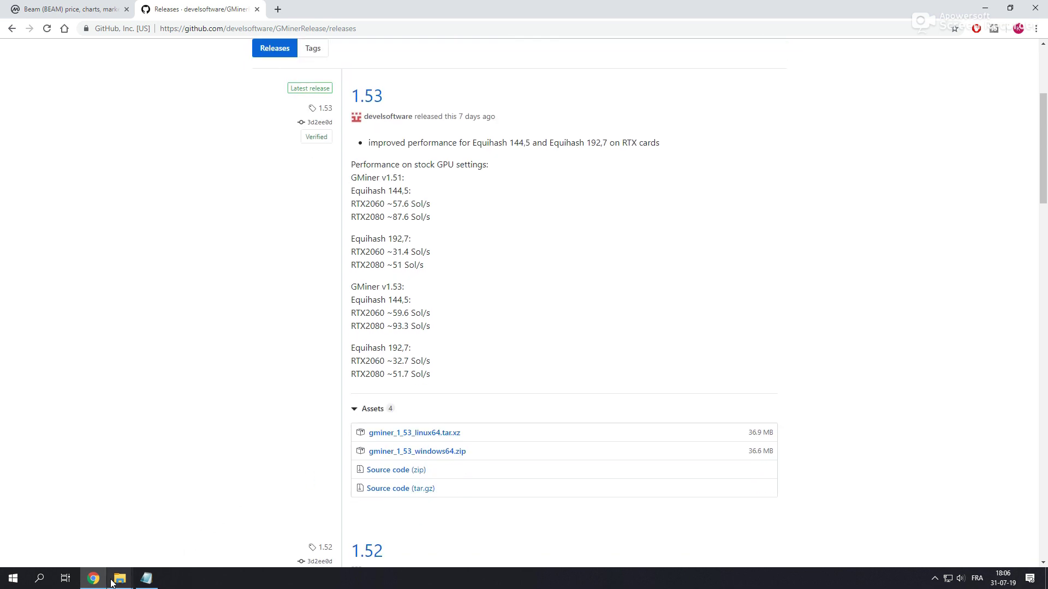
# - Switch to the Beam folder in File Explorer and open the extracted gminer_1_53_windows64 folder
pyautogui.moveTo(112, 582)
pyautogui.click(286, 557)
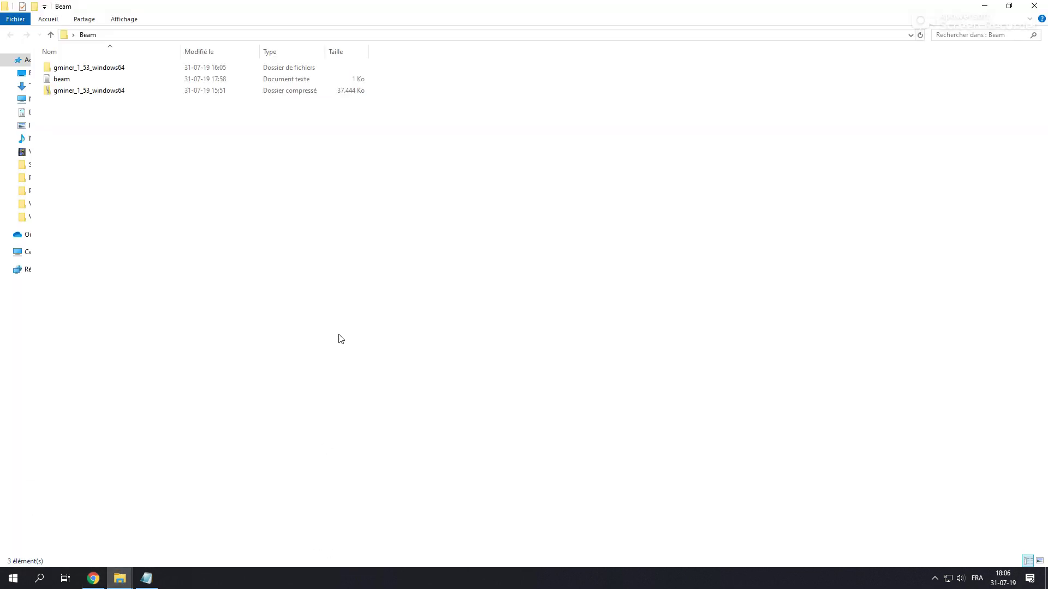
pyautogui.doubleClick(104, 68)
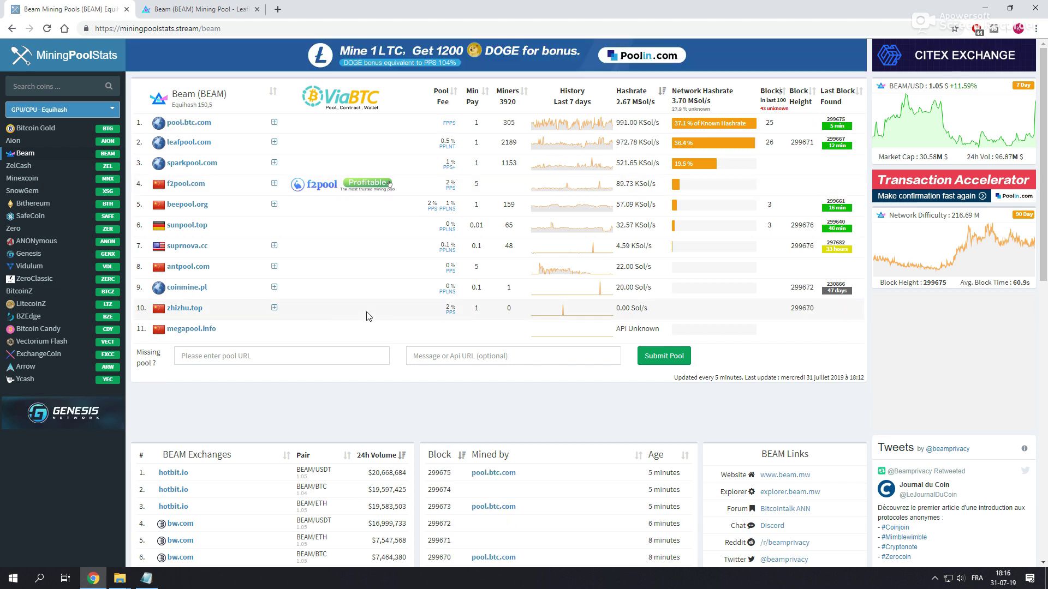
# - Copy the EU stratum hostname beam-eu.leafpool.com from the Leafpool Beam pool page into the notes as the server address
pyautogui.click(204, 11)
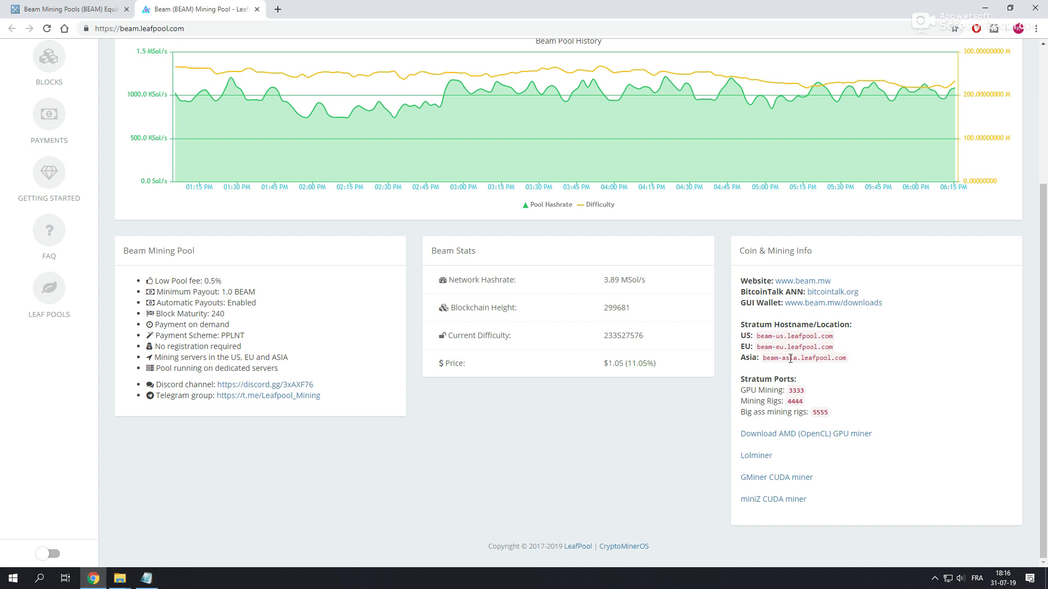
pyautogui.moveTo(758, 348); pyautogui.dragTo(836, 348)
pyautogui.hotkey('ctrl', 'c')
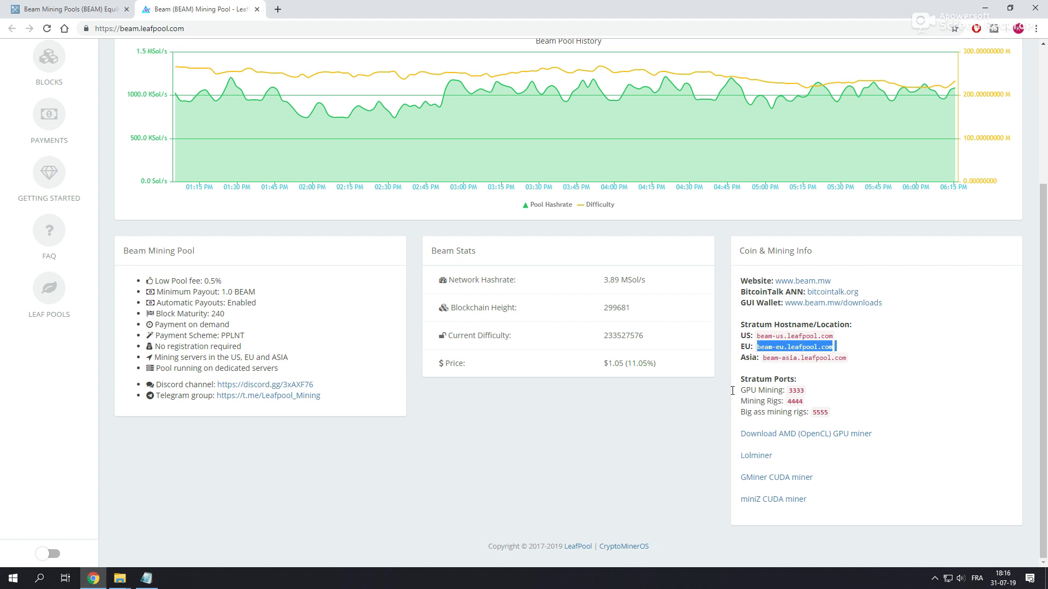
pyautogui.click(147, 578)
pyautogui.hotkey('ctrl', 'v')
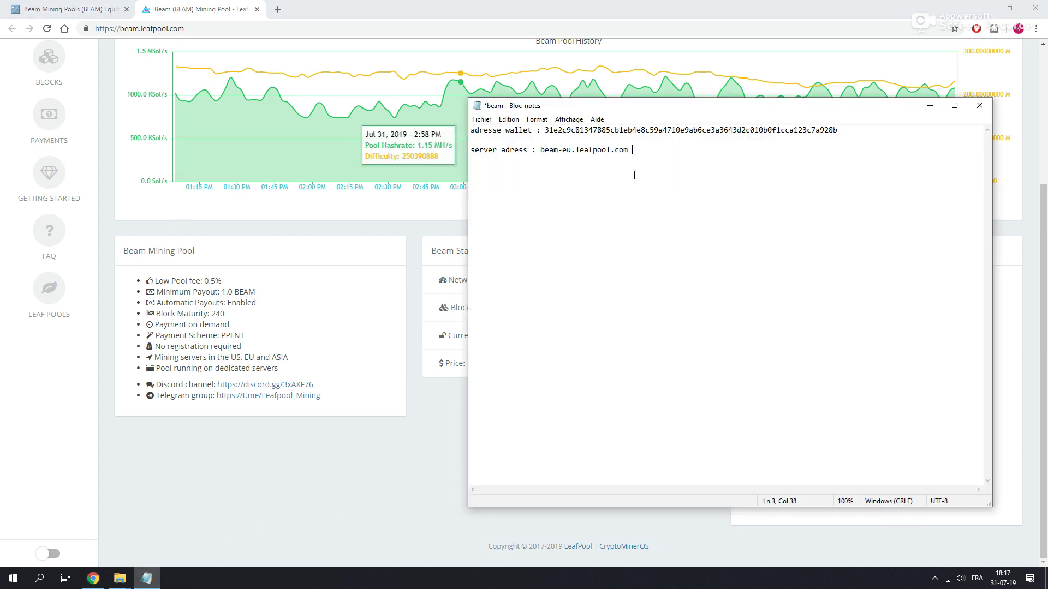
# - Add the line "port : 3333" to the notes, separated from the server address by a blank line
pyautogui.press('Return')
pyautogui.press('Return')
pyautogui.write('portt :  3333')
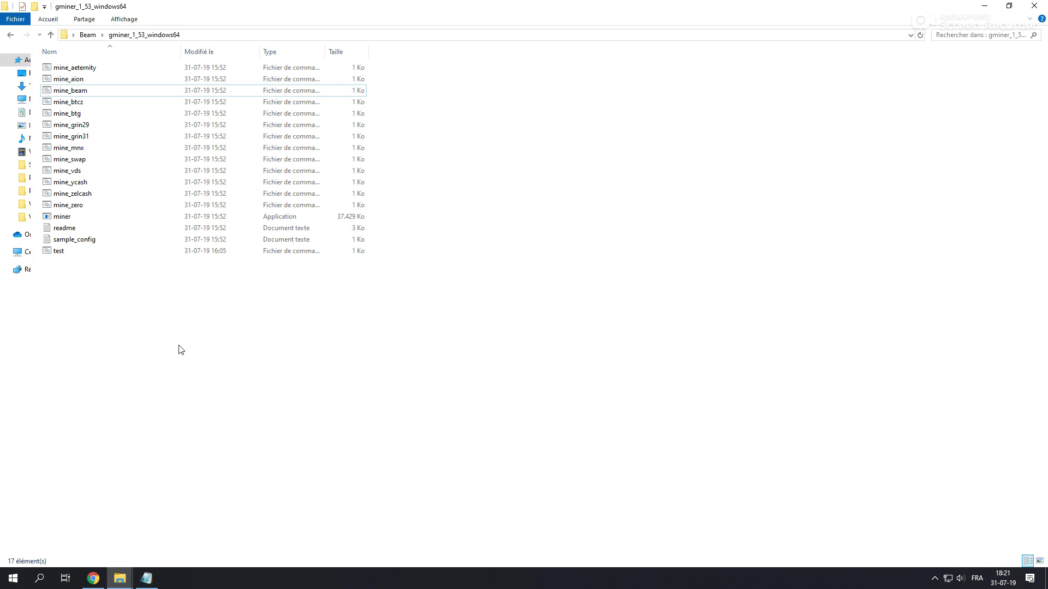
# - Open the mine_beam command file from the GMiner folder for editing in a maximized Notepad window
pyautogui.rightClick(85, 89)
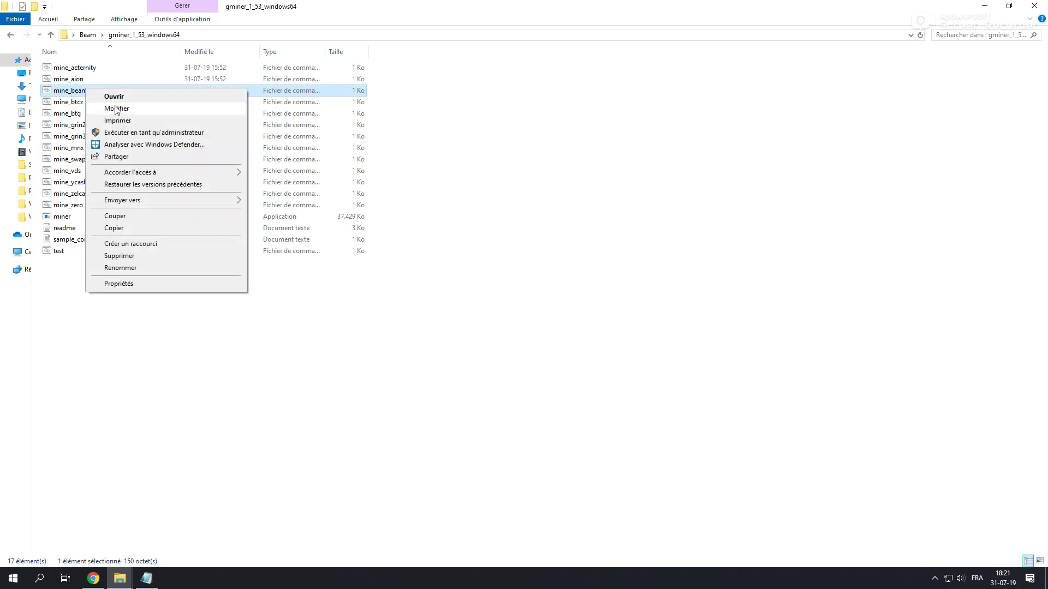
pyautogui.click(112, 108)
pyautogui.click(953, 106)
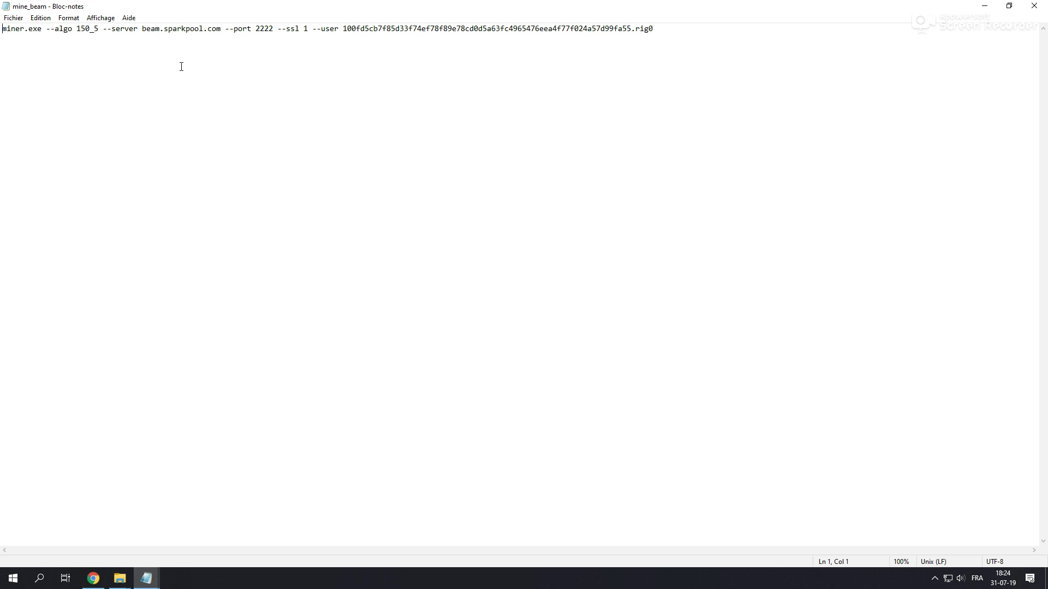
# - Replace the server in the mine_beam command with beam-eu.leafpool.com, copied from the notes
pyautogui.moveTo(144, 577)
pyautogui.click(87, 532)
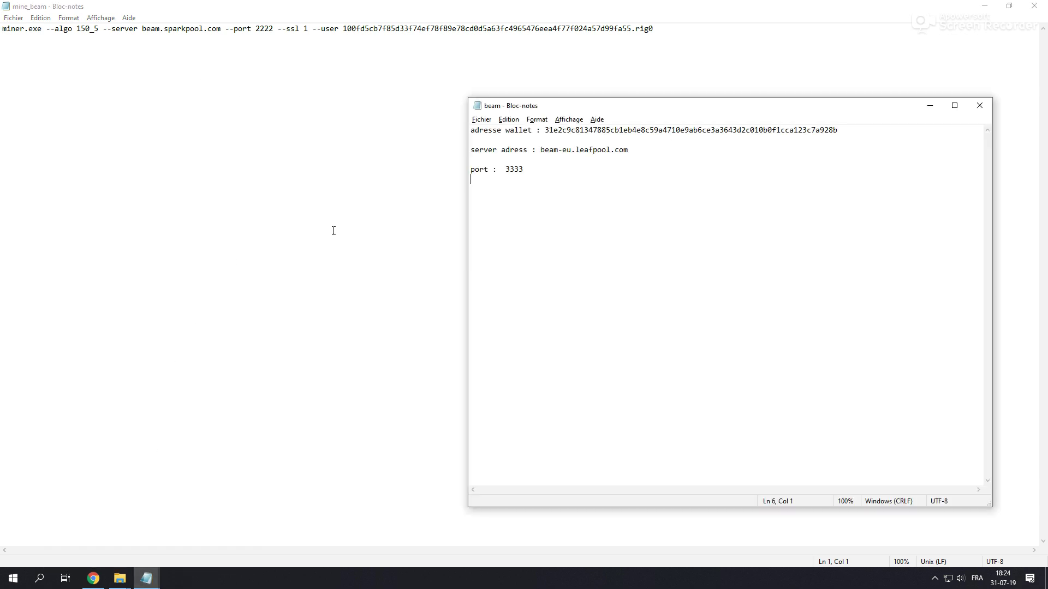
pyautogui.moveTo(541, 150); pyautogui.dragTo(627, 151)
pyautogui.hotkey('ctrl', 'c')
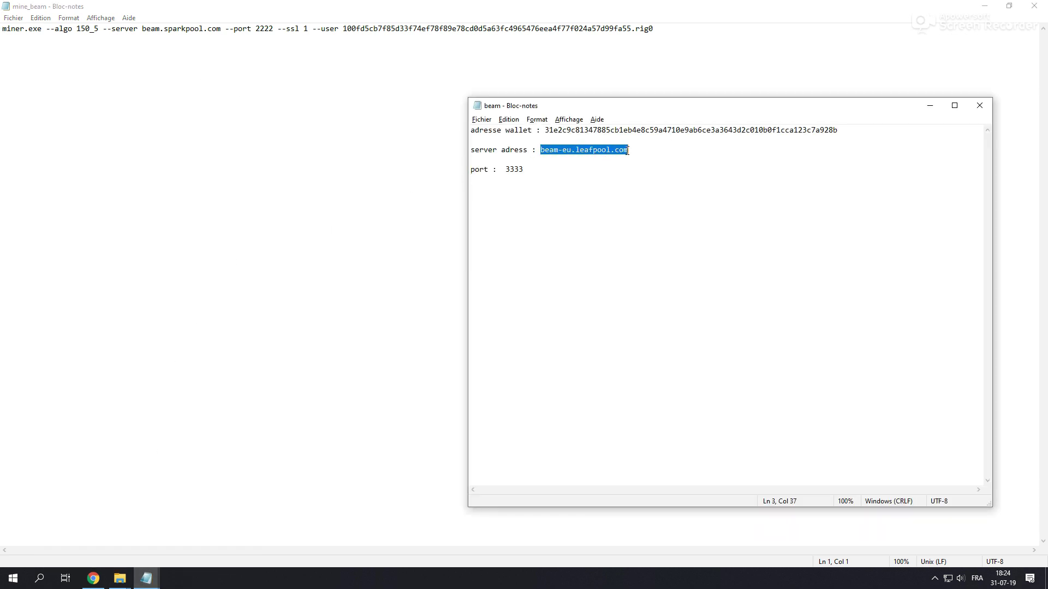
pyautogui.moveTo(142, 28); pyautogui.dragTo(221, 28)
pyautogui.hotkey('ctrl', 'v')
# - Set the --port value in the mine_beam command to 3333
pyautogui.click(283, 29)
pyautogui.press('BackSpace')
pyautogui.press('BackSpace')
pyautogui.press('BackSpace')
pyautogui.press('BackSpace')
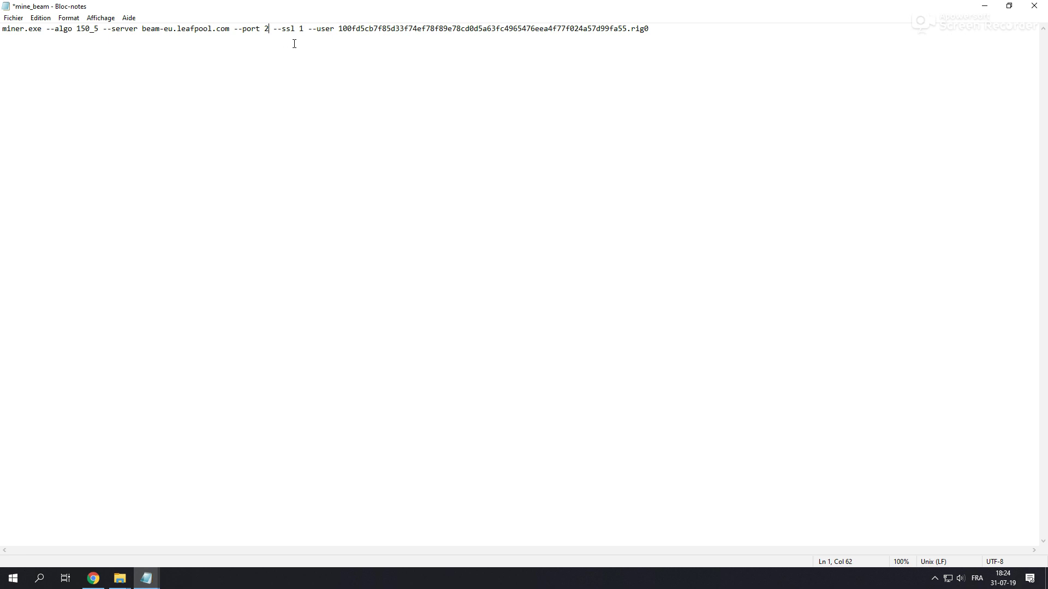
pyautogui.write('3333')
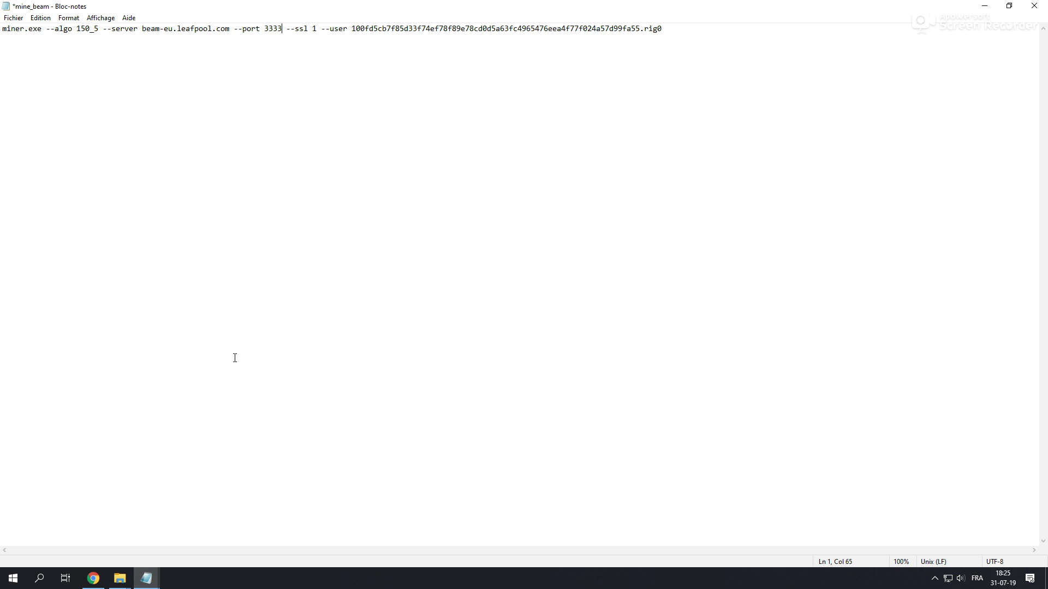
# - Replace the --user value in the mine_beam command with the wallet address from the notes followed by the worker name .TK4
pyautogui.moveTo(147, 578)
pyautogui.click(116, 539)
pyautogui.moveTo(546, 133); pyautogui.dragTo(840, 132)
pyautogui.hotkey('ctrl', 'c')
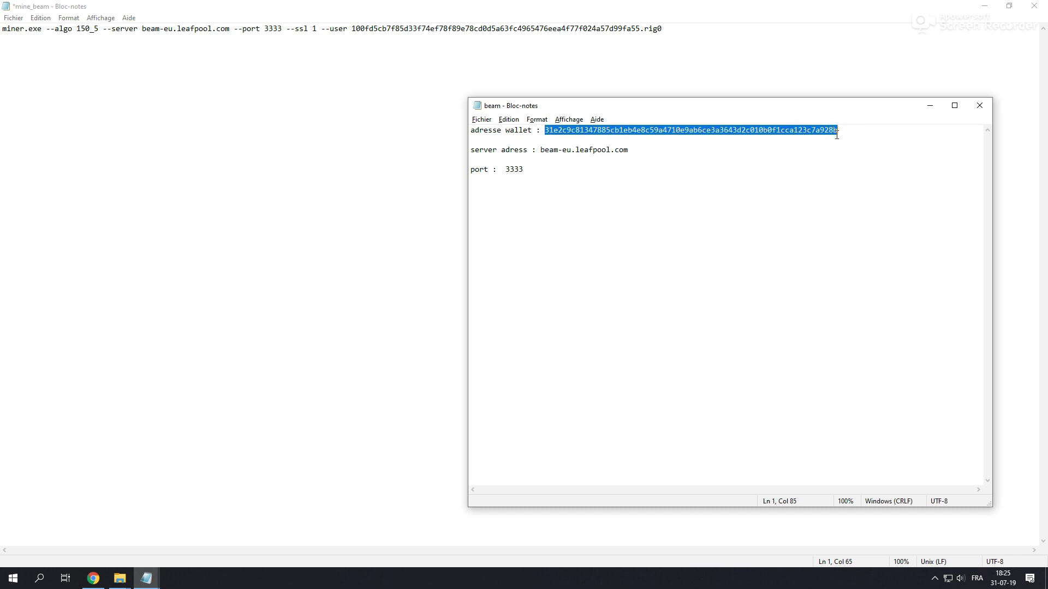
pyautogui.click(510, 38)
pyautogui.moveTo(353, 28); pyautogui.dragTo(676, 31)
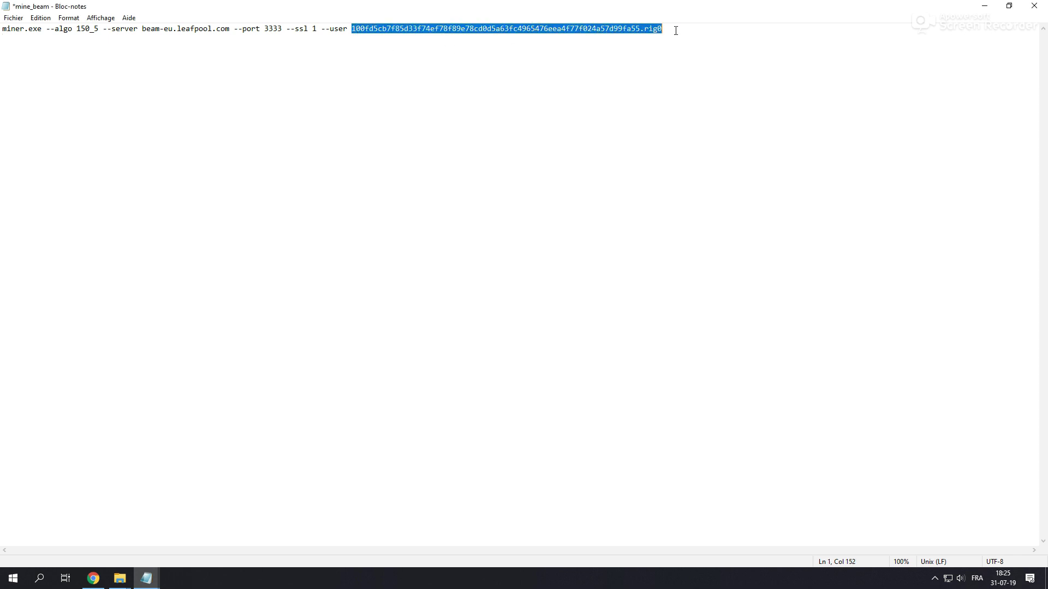
pyautogui.hotkey('ctrl', 'v')
pyautogui.write('.TK4')
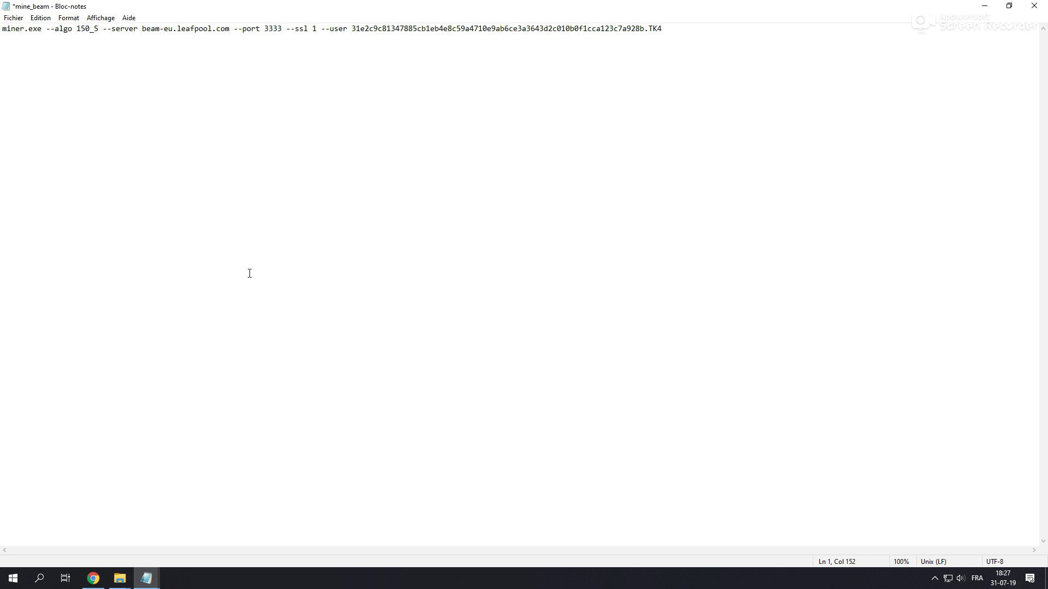
# - Save the edited command in the gminer_1_53_windows64 folder under the new name RUN Beam Leafpool.bat
pyautogui.click(13, 18)
pyautogui.click(57, 77)
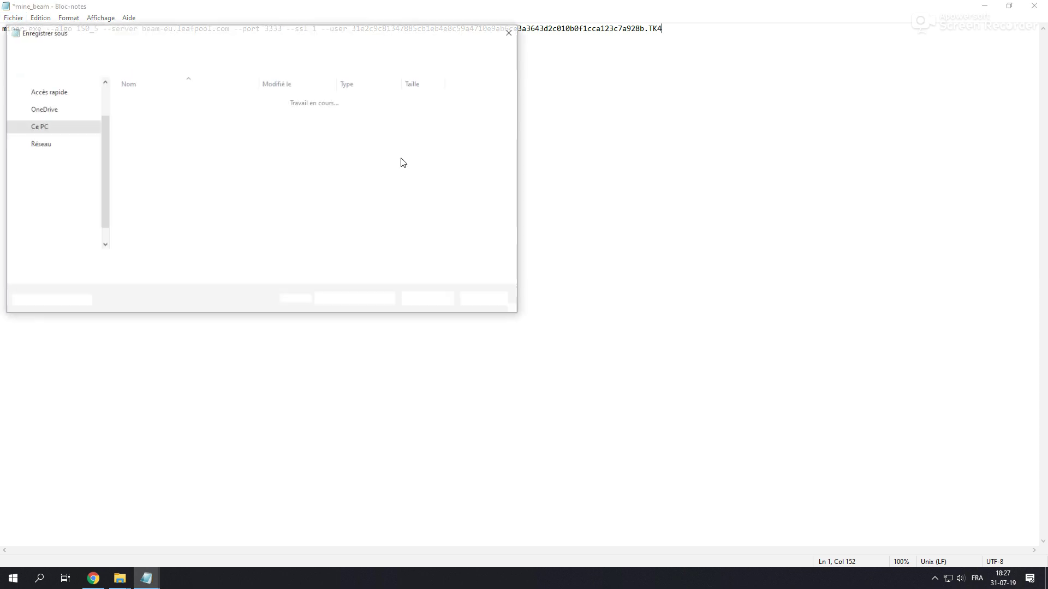
pyautogui.write('RUN Beam Leafpo')
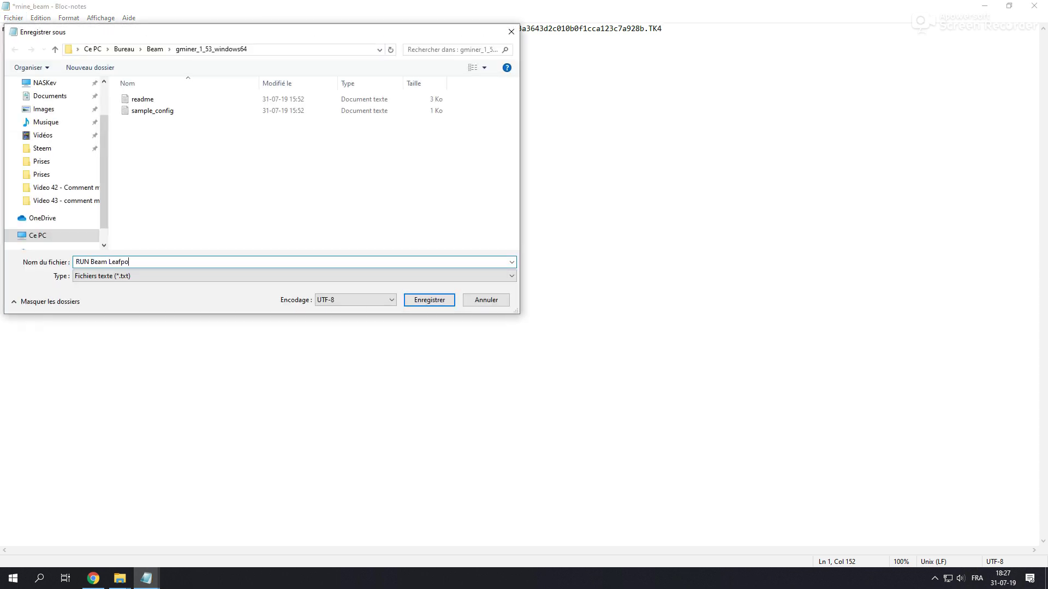
pyautogui.write('ol.bat')
pyautogui.press('Return')
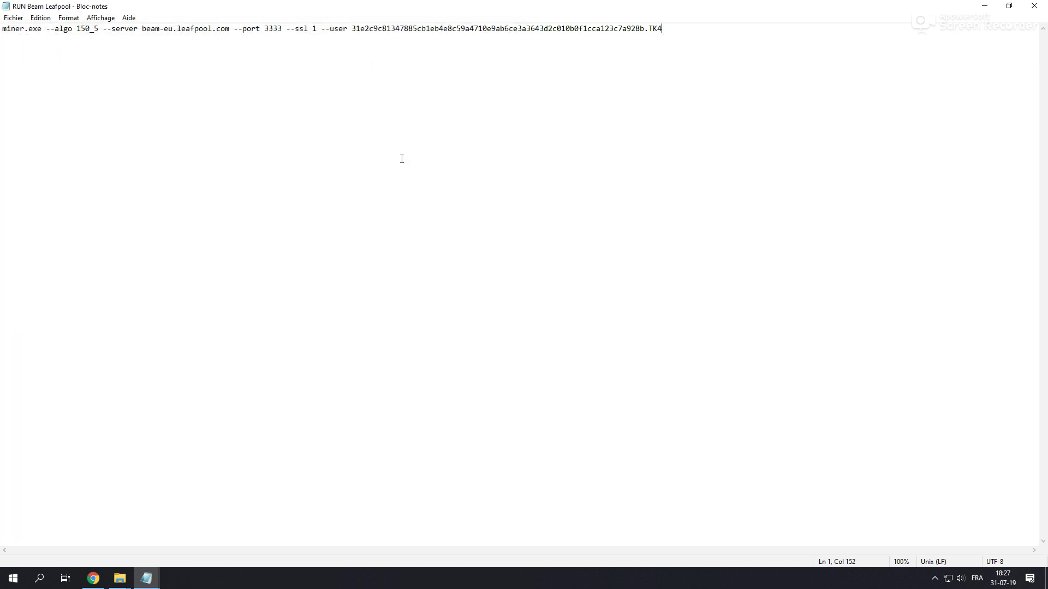
# - Close the edited command file and run RUN Beam Leafpool from the gminer_1_53_windows64 folder in a maximized console window
pyautogui.click(1034, 6)
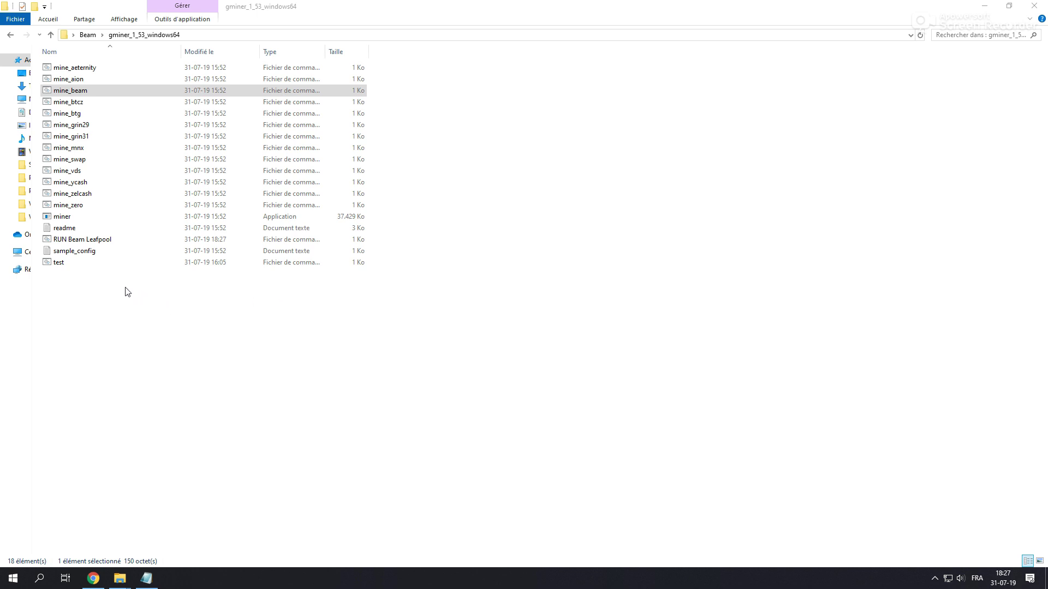
pyautogui.doubleClick(83, 241)
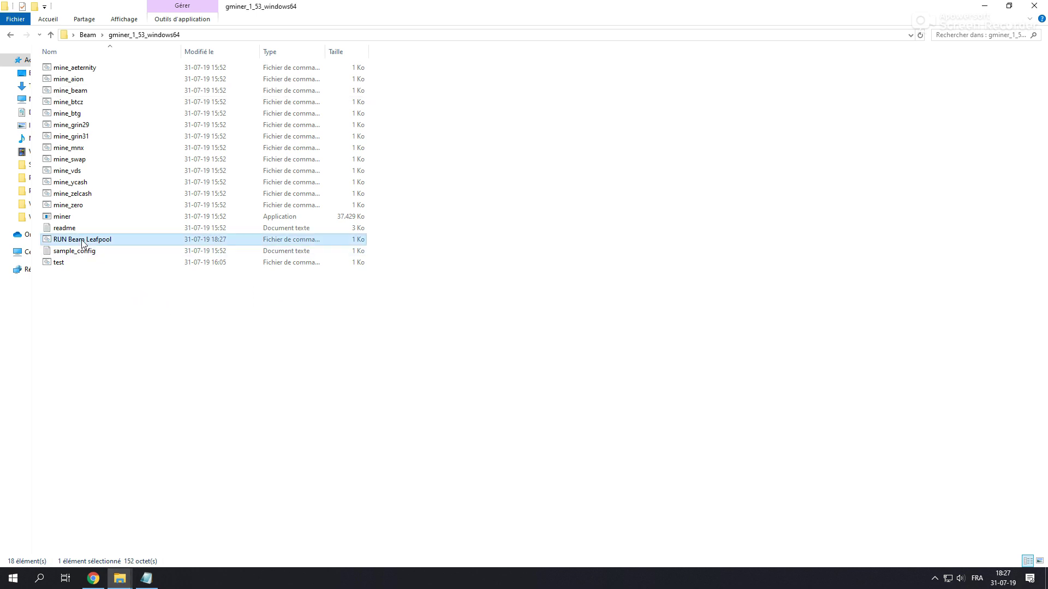
pyautogui.click(585, 93)
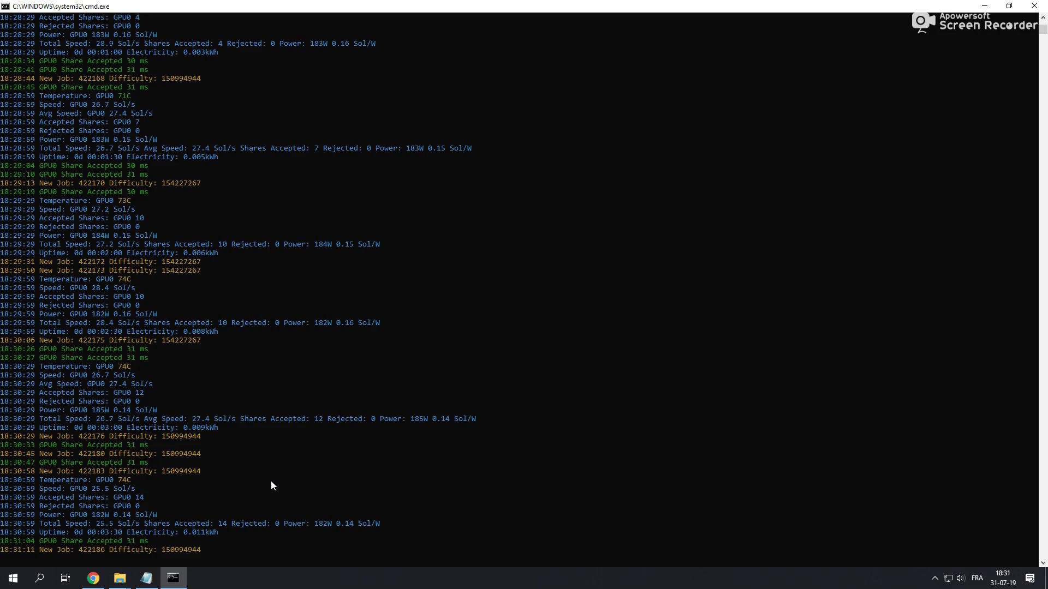
# - Switch to Chrome, look up the wallet address on Leafpool, examine its hashrate, worker and earnings figures, and return to the miner console
pyautogui.click(93, 578)
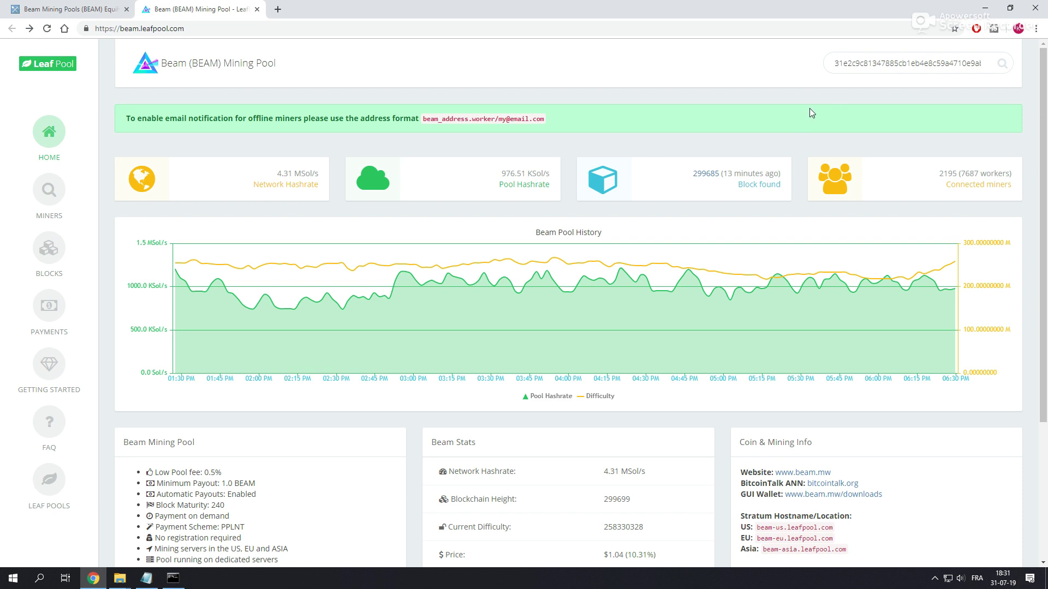
pyautogui.click(1007, 67)
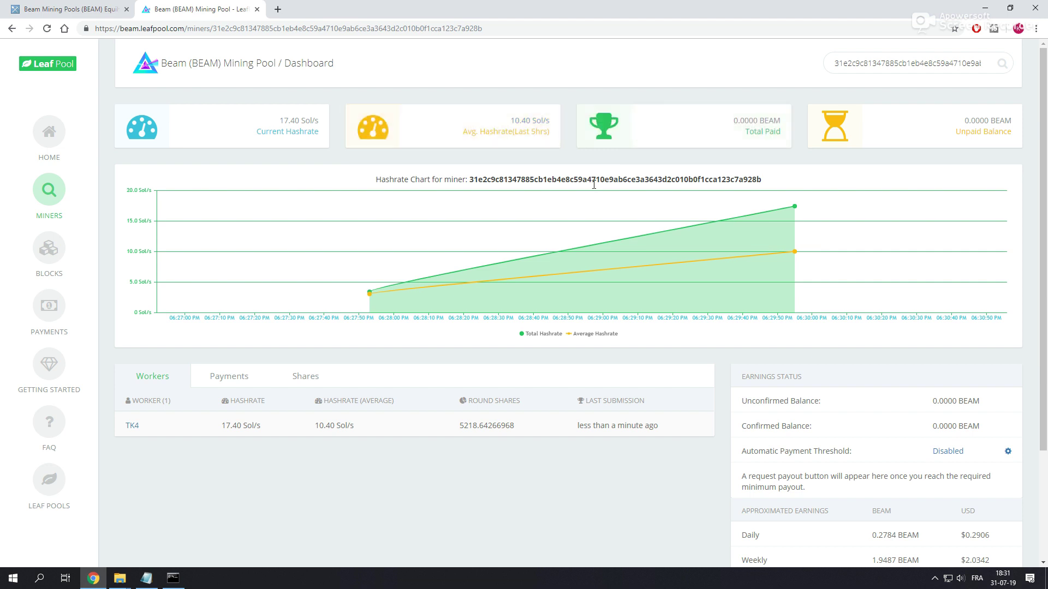
pyautogui.moveTo(592, 213)
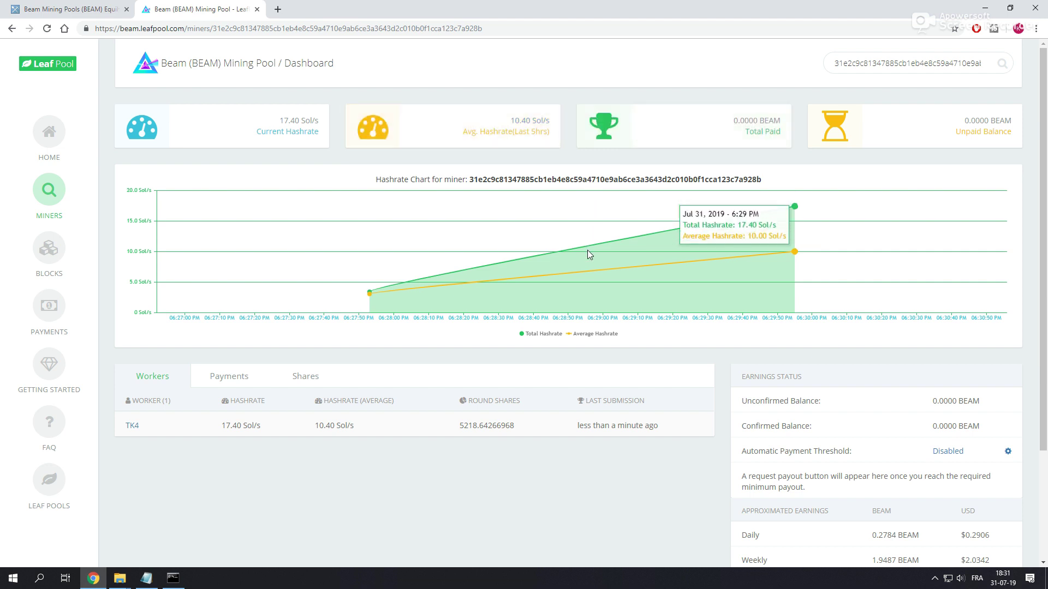
pyautogui.scroll(-3, 588, 251)
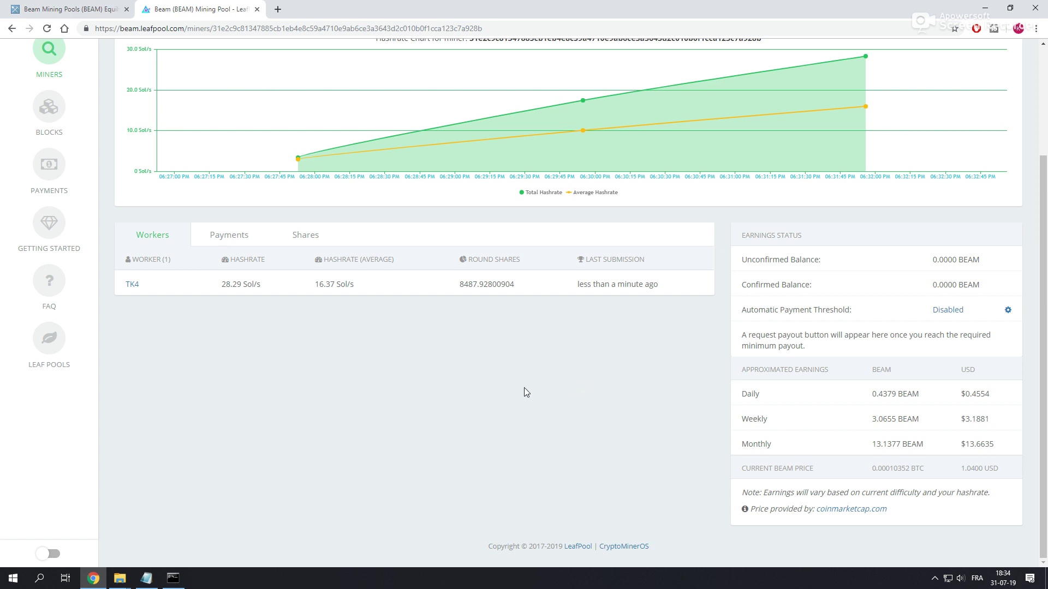
pyautogui.click(173, 578)
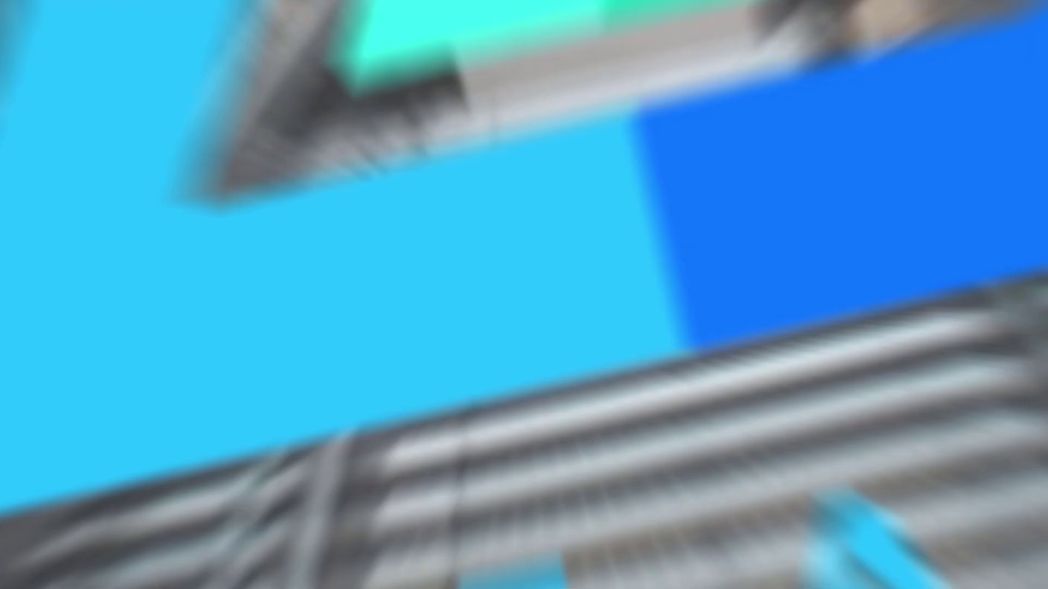